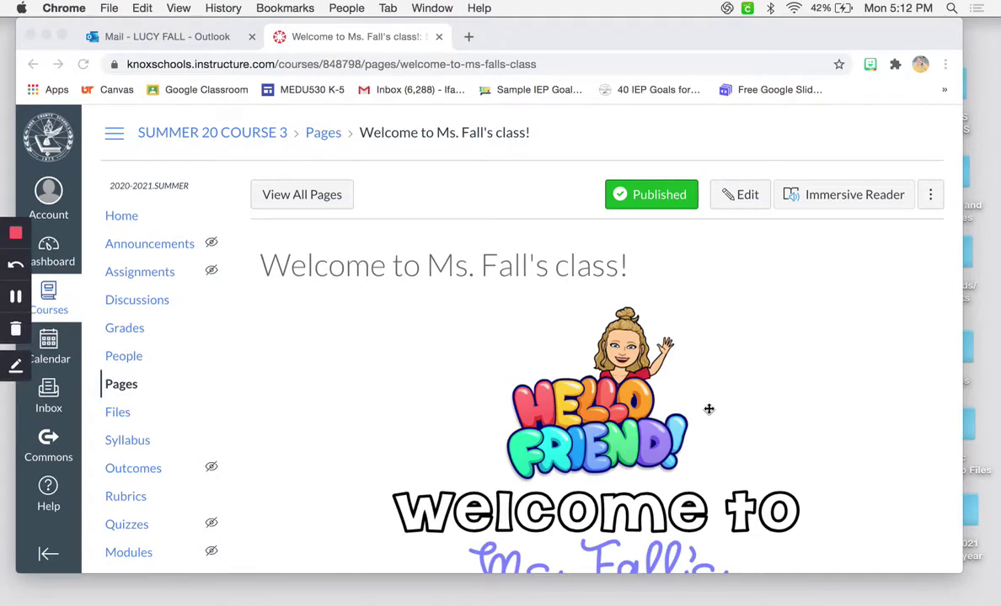
Scroll through the published 'Welcome to Ms. Fall's class!' page to review its content.
{"action": "scroll", "coordinate": [708, 409], "scroll_direction": "down", "scroll_amount": 2}
{"action": "scroll", "coordinate": [708, 410], "scroll_direction": "down", "scroll_amount": 2}
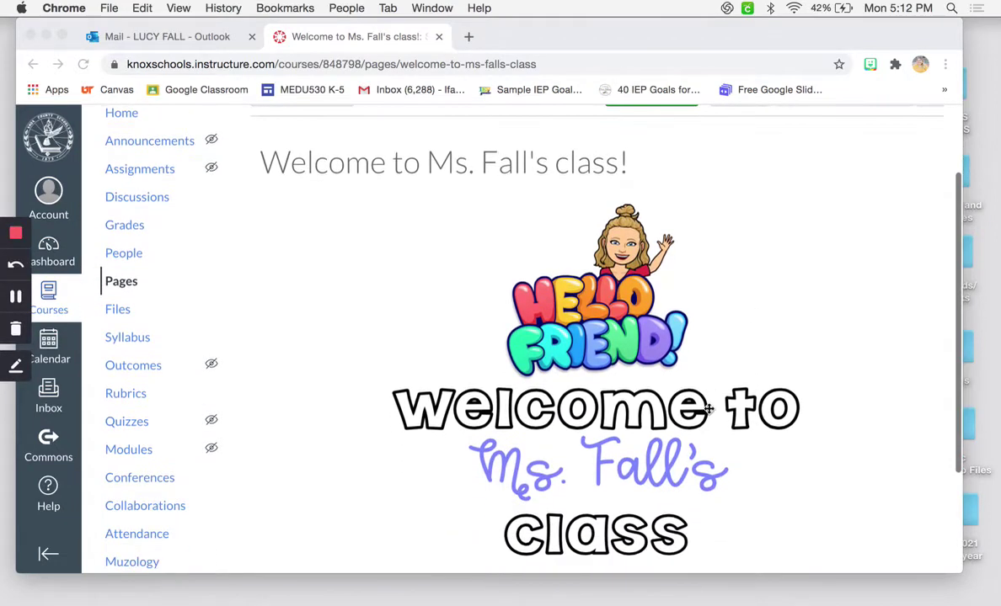
{"action": "scroll", "coordinate": [708, 409], "scroll_direction": "down", "scroll_amount": 1}
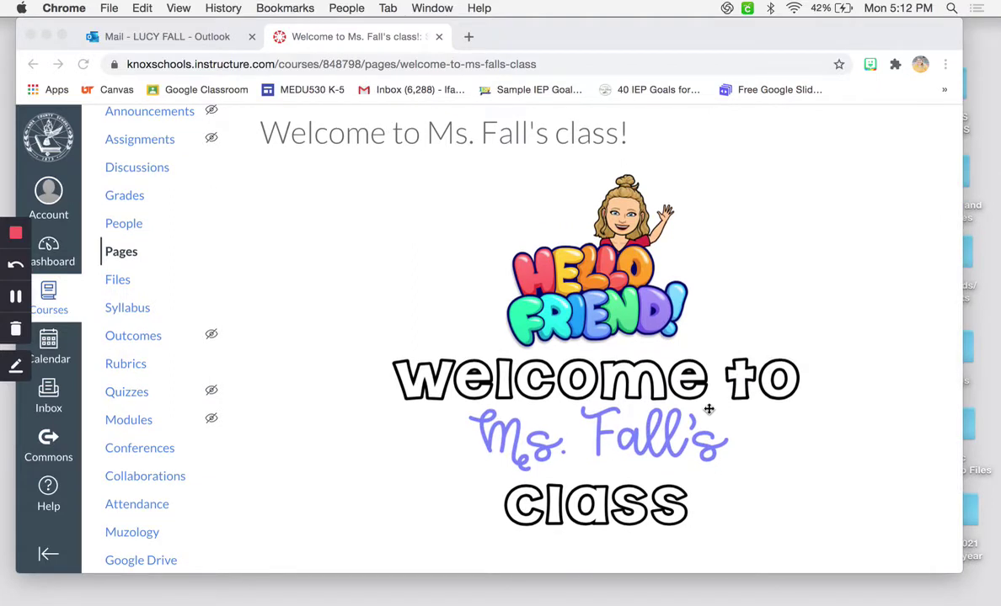
{"action": "scroll", "coordinate": [709, 410], "scroll_direction": "up", "scroll_amount": 3}
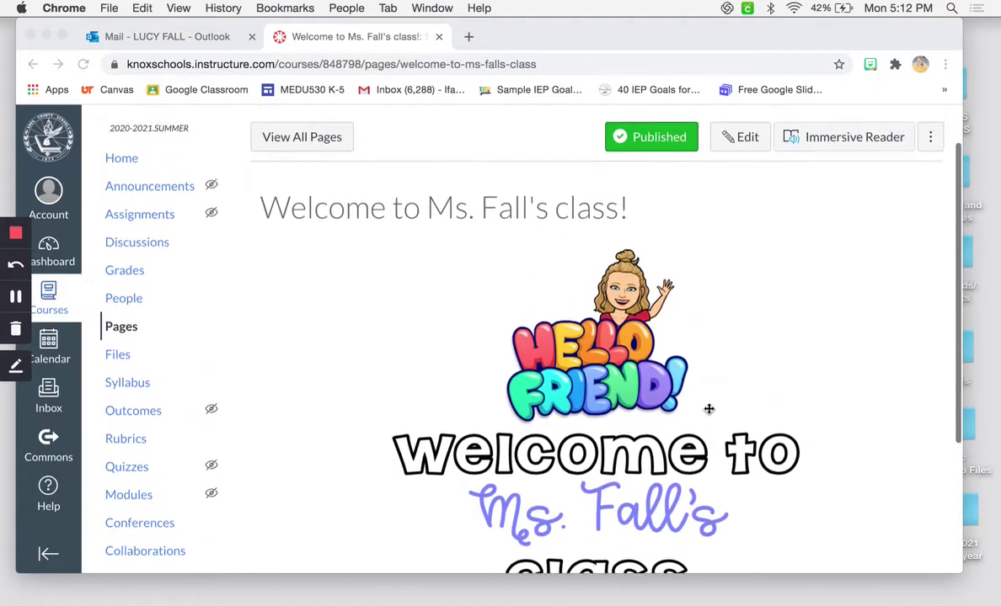
{"action": "scroll", "coordinate": [708, 409], "scroll_direction": "down", "scroll_amount": 1}
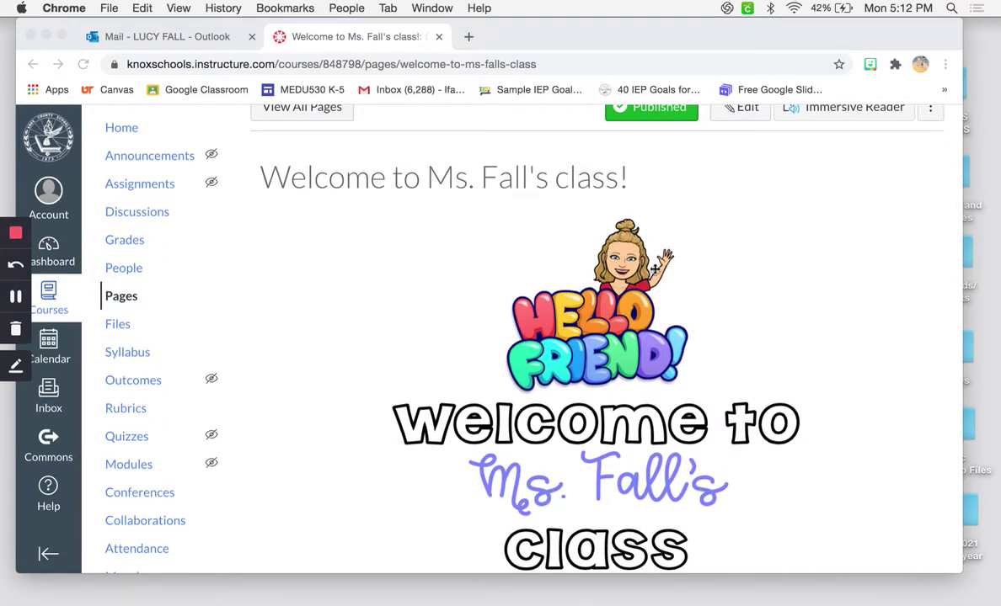
{"action": "scroll", "coordinate": [597, 314], "scroll_direction": "down", "scroll_amount": 2}
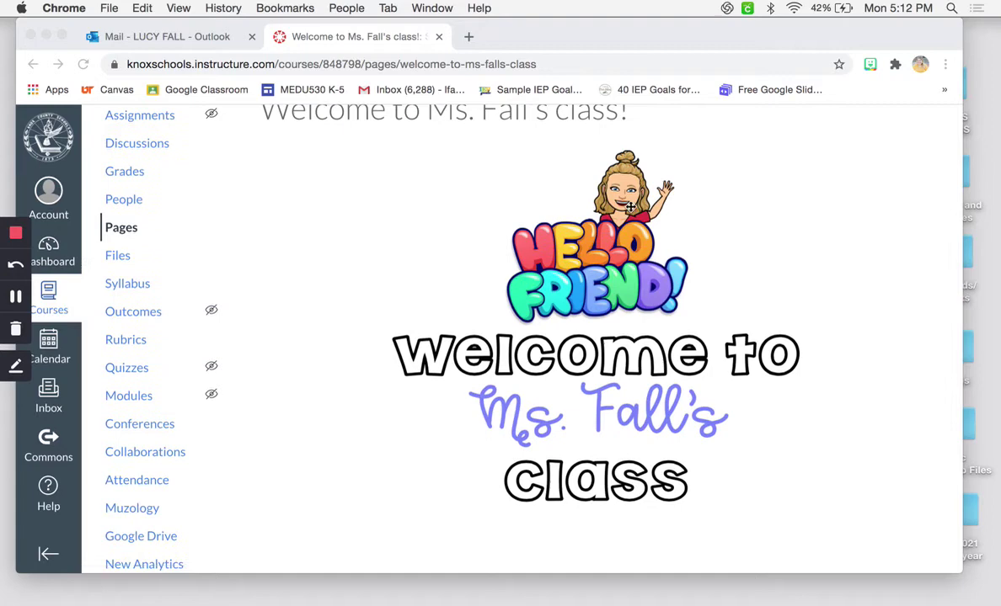
{"action": "scroll", "coordinate": [491, 415], "scroll_direction": "up", "scroll_amount": 4}
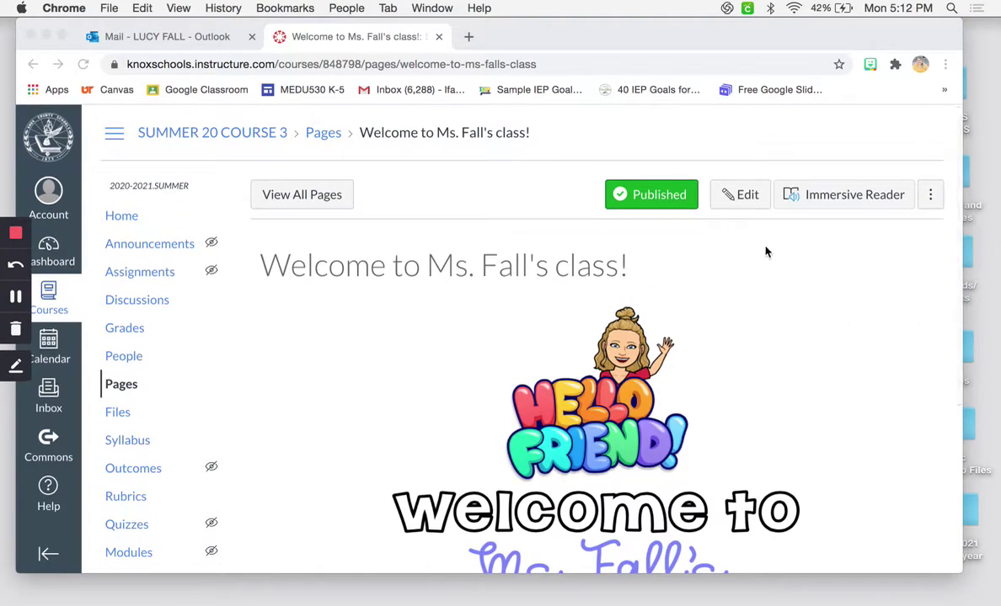
Open the welcome page in the editor.
{"action": "left_click", "coordinate": [737, 200]}
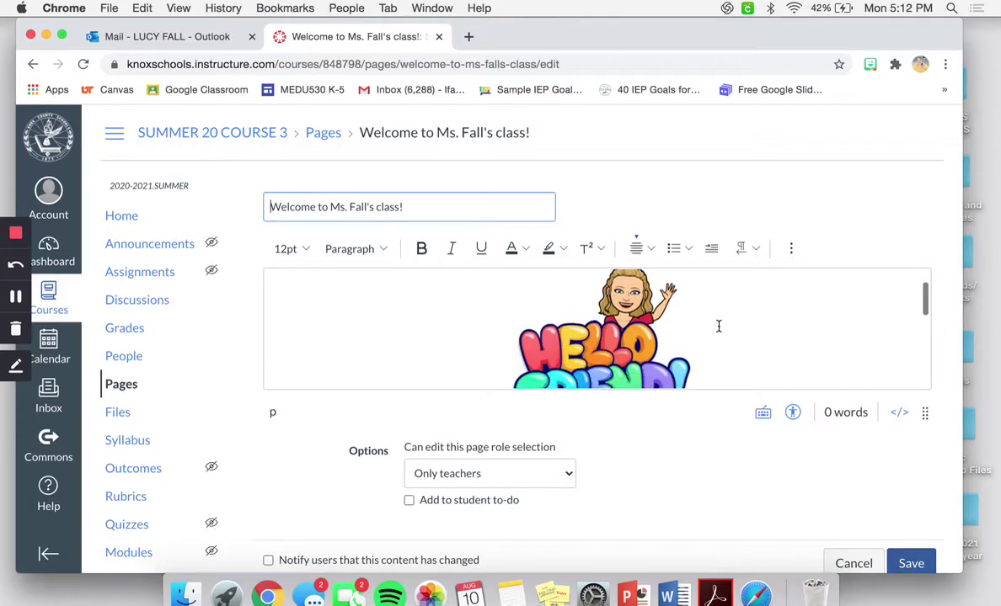
{"action": "right_click", "coordinate": [778, 361]}
{"action": "left_click", "coordinate": [701, 344]}
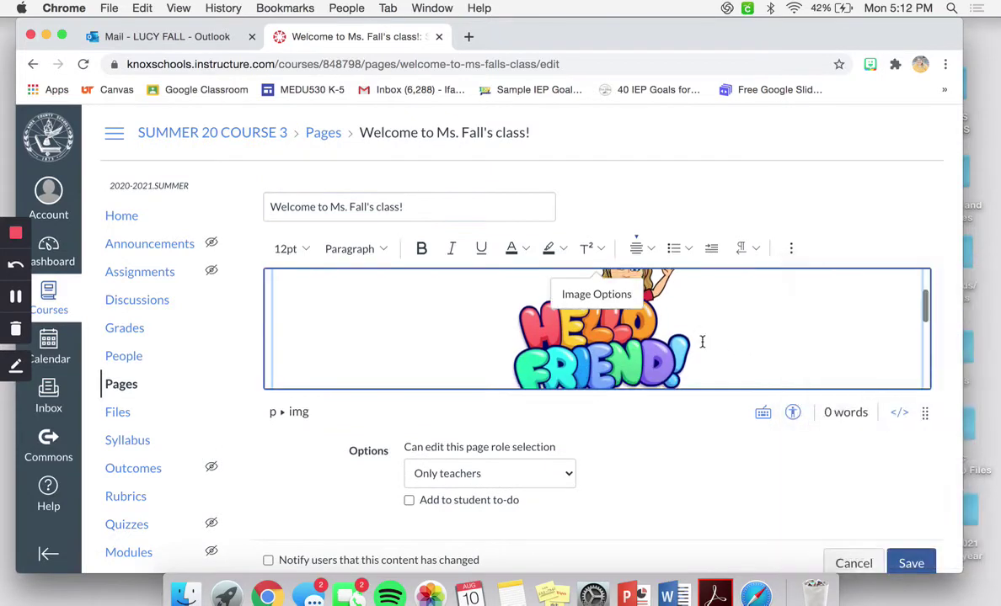
{"action": "scroll", "coordinate": [699, 341], "scroll_direction": "down", "scroll_amount": 8}
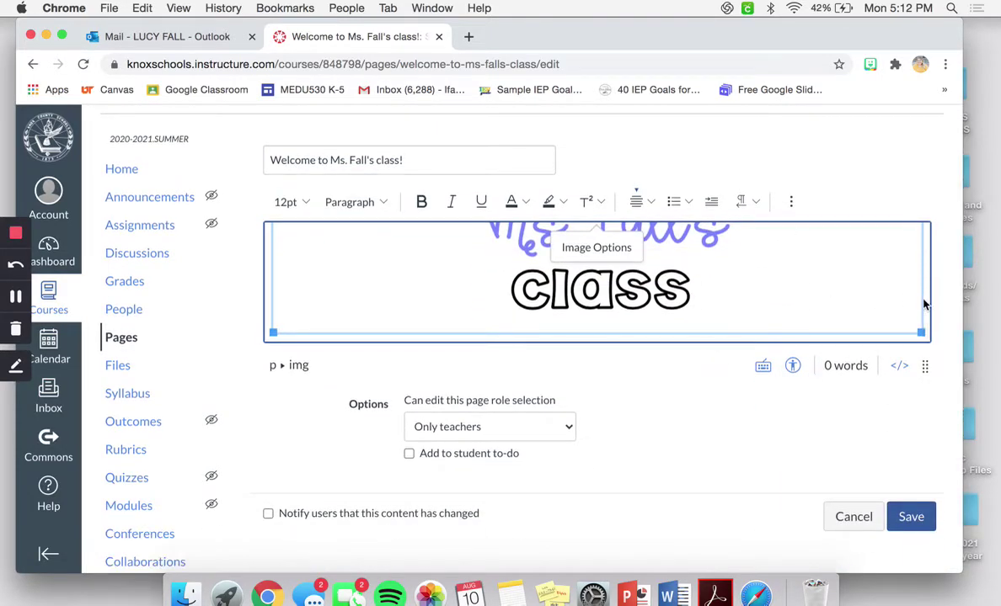
Insert a one-row, three-column table right after the banner image.
{"action": "left_click", "coordinate": [924, 300]}
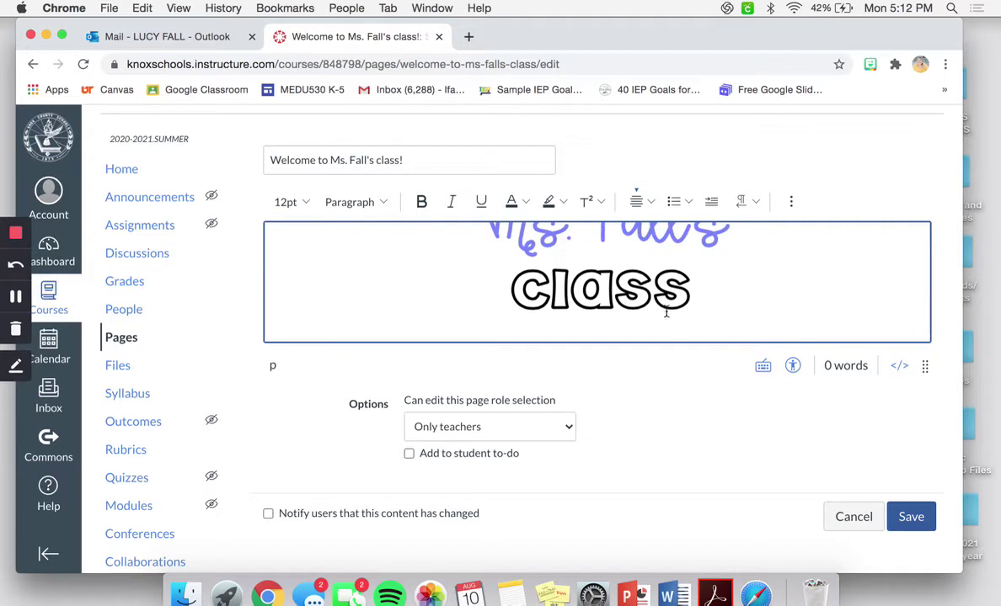
{"action": "left_click", "coordinate": [791, 203]}
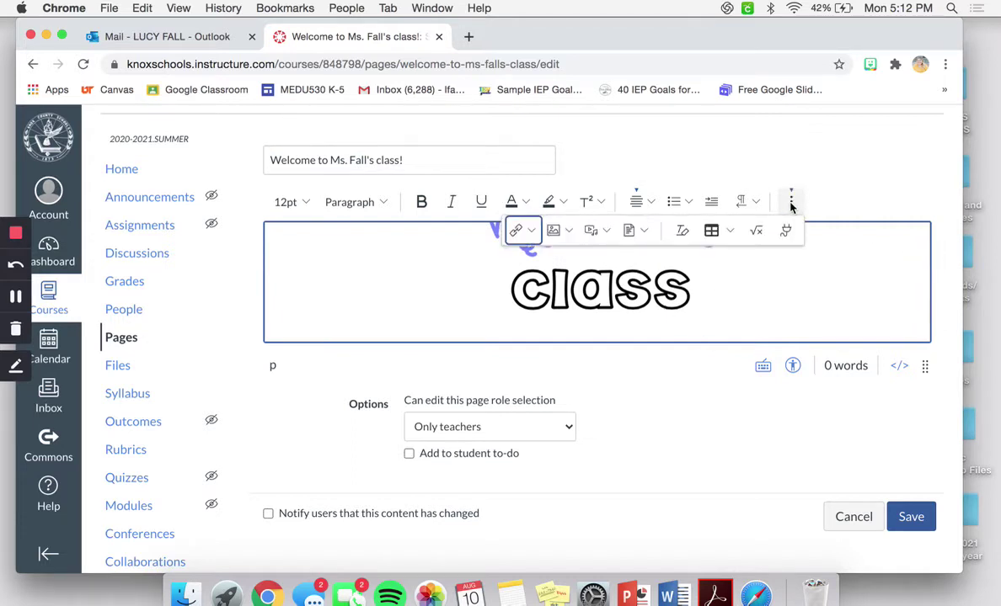
{"action": "right_click", "coordinate": [722, 238]}
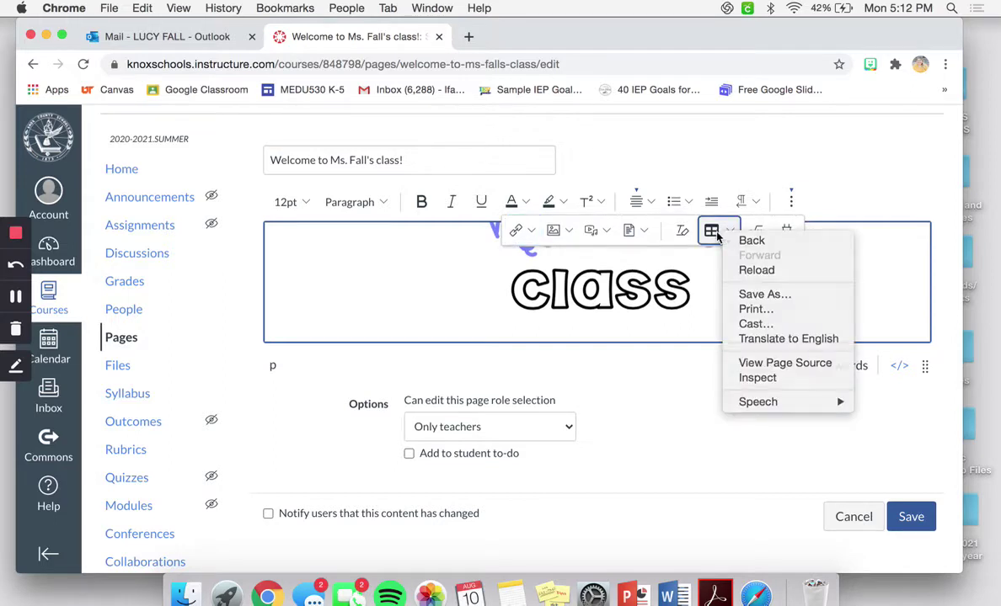
{"action": "left_click", "coordinate": [721, 238]}
{"action": "mouse_move", "coordinate": [746, 261]}
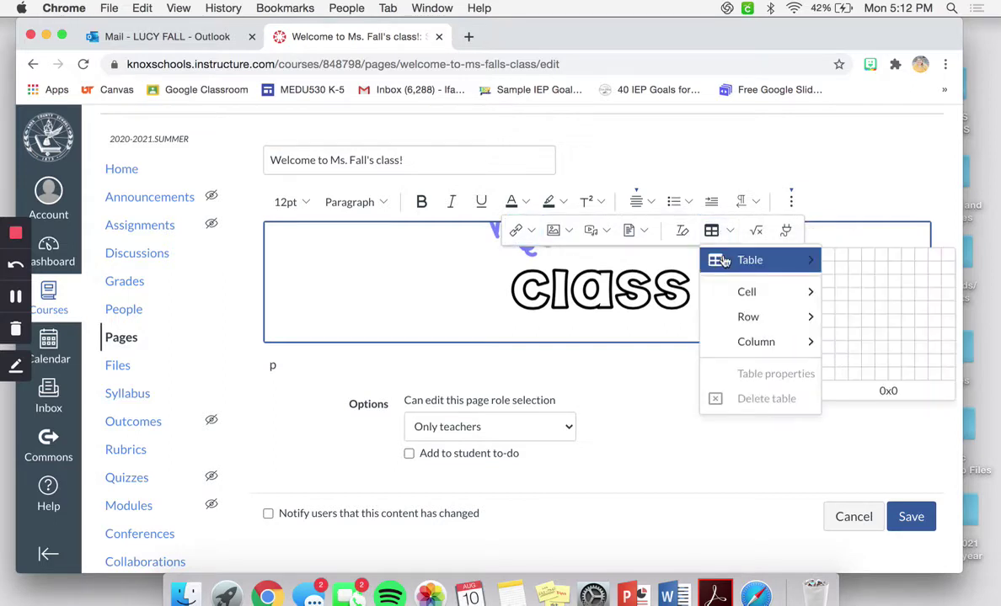
{"action": "left_click", "coordinate": [858, 263]}
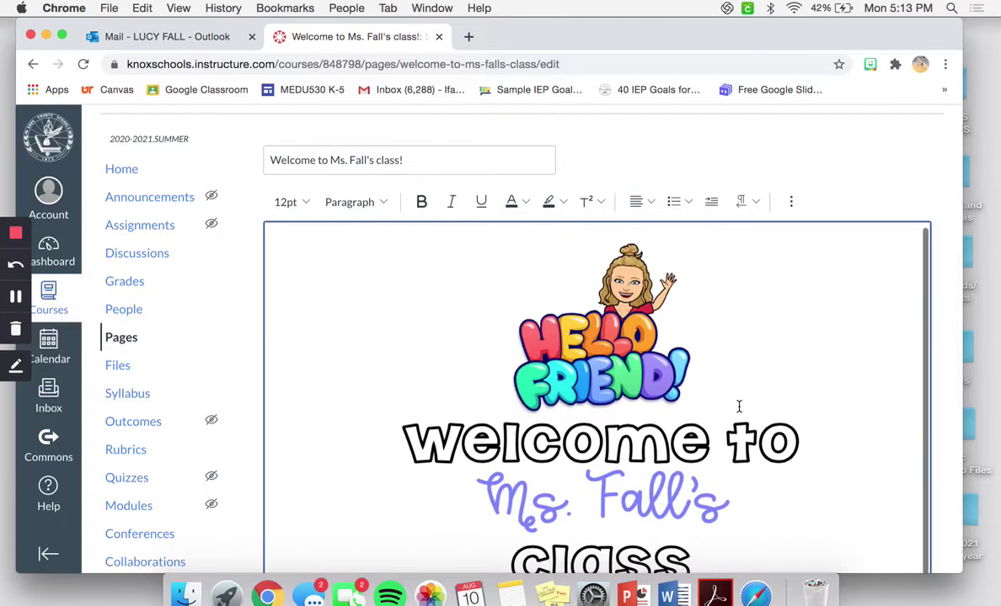
Upload the About Ms. Fall screenshot from the desktop into the first table cell.
{"action": "scroll", "coordinate": [739, 406], "scroll_direction": "down", "scroll_amount": 5}
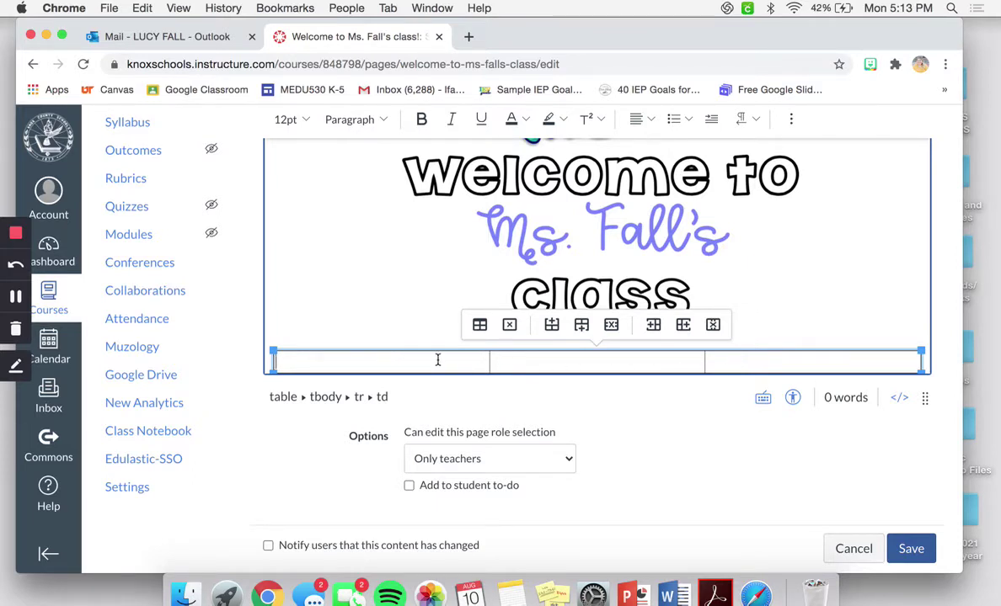
{"action": "scroll", "coordinate": [437, 360], "scroll_direction": "up", "scroll_amount": 1}
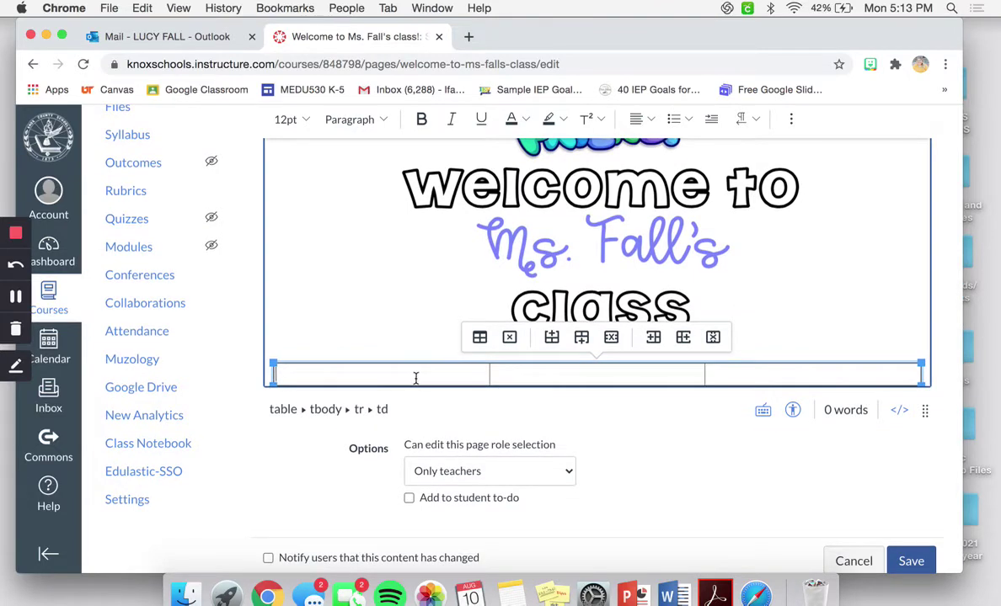
{"action": "scroll", "coordinate": [414, 379], "scroll_direction": "up", "scroll_amount": 5}
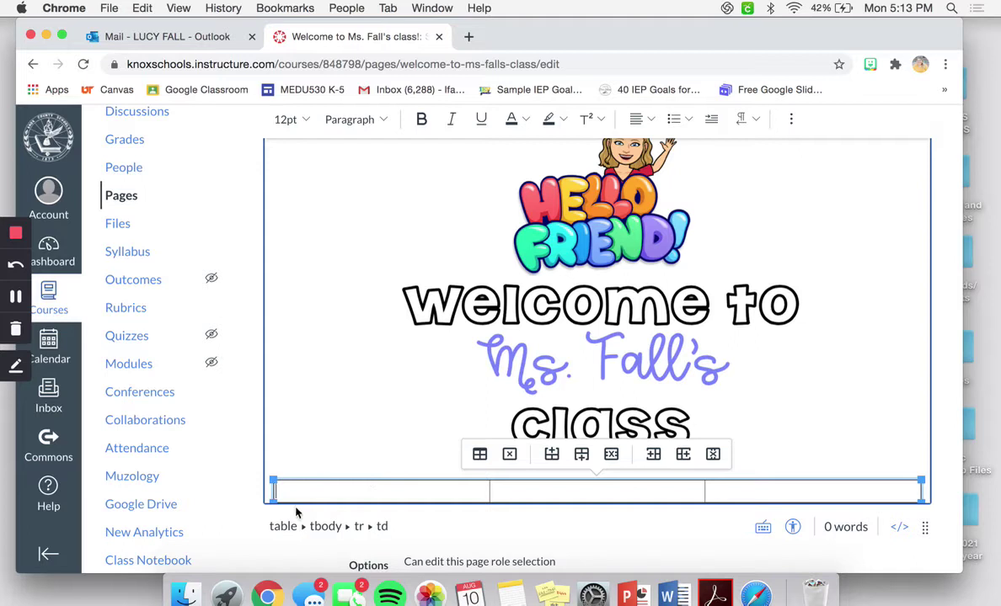
{"action": "scroll", "coordinate": [531, 203], "scroll_direction": "up", "scroll_amount": 2}
{"action": "left_click", "coordinate": [791, 149]}
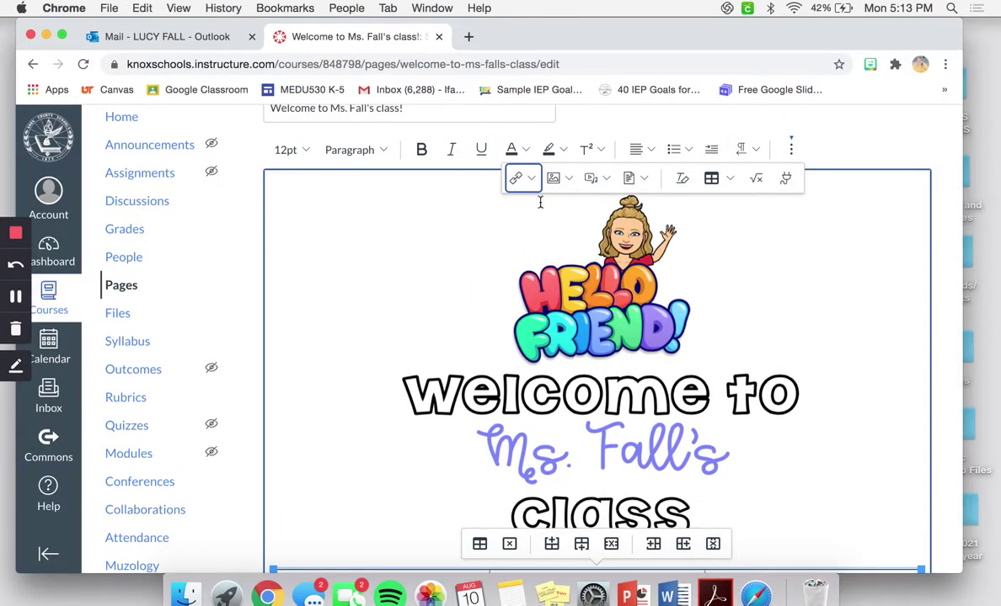
{"action": "left_click", "coordinate": [555, 182]}
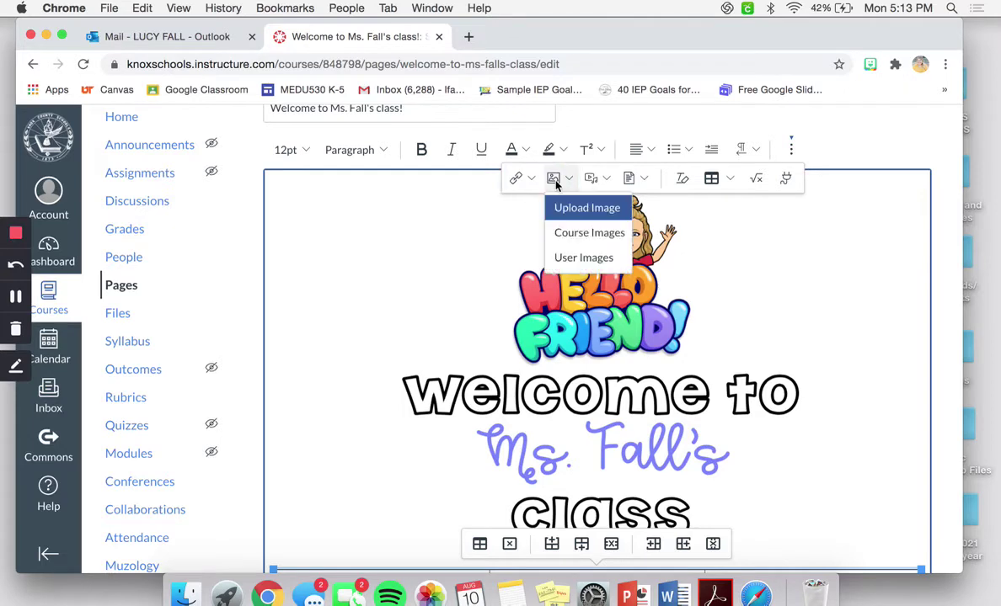
{"action": "left_click", "coordinate": [586, 208]}
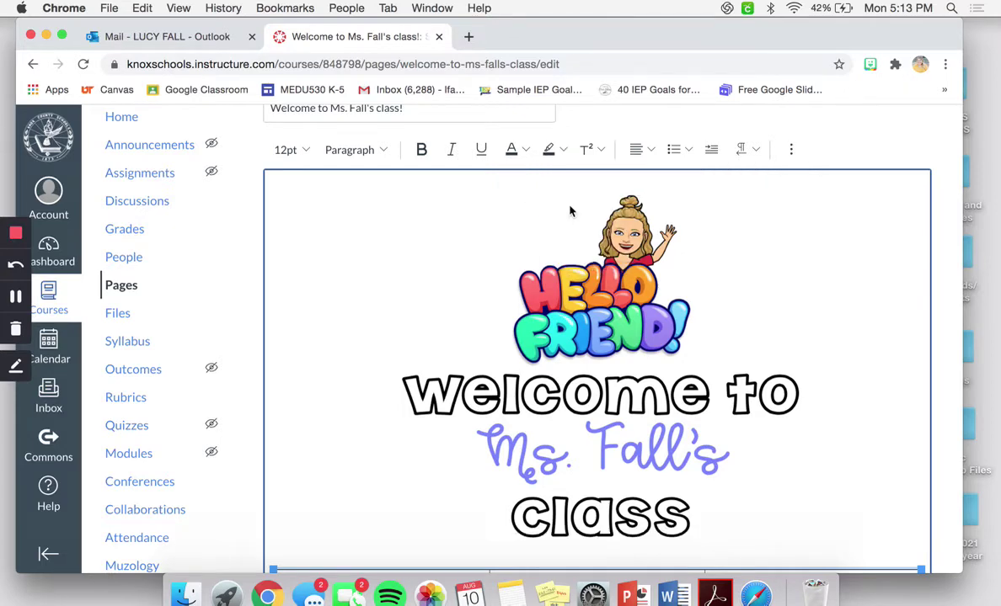
{"action": "left_click_drag", "start_coordinate": [731, 38], "coordinate": [483, 11]}
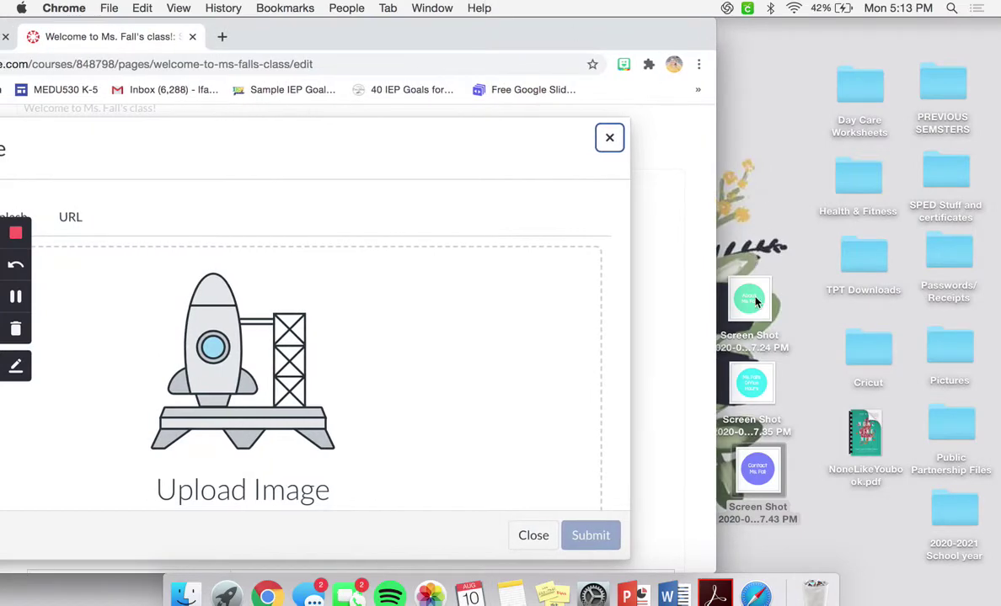
{"action": "left_click_drag", "start_coordinate": [756, 302], "coordinate": [415, 304]}
{"action": "left_click_drag", "start_coordinate": [530, 35], "coordinate": [800, 30]}
{"action": "left_click", "coordinate": [859, 536]}
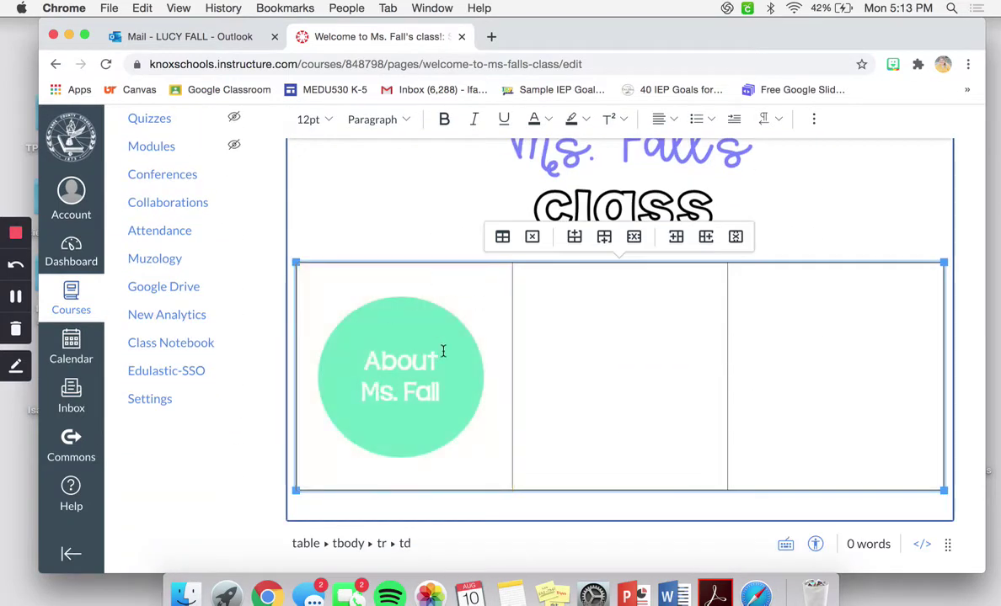
Resize the About Ms. Fall image smaller by dragging its corner handle.
{"action": "left_click", "coordinate": [438, 358]}
{"action": "left_click_drag", "start_coordinate": [509, 490], "coordinate": [469, 444]}
{"action": "left_click", "coordinate": [609, 335]}
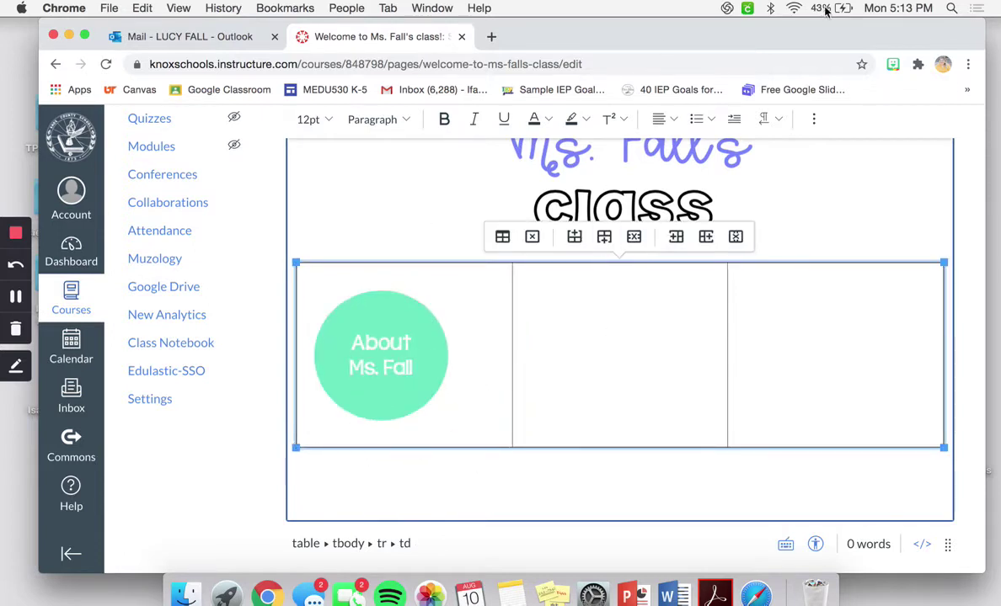
Upload the Contact Ms. Fall screenshot from the desktop into the middle table cell.
{"action": "scroll", "coordinate": [699, 236], "scroll_direction": "up", "scroll_amount": 3}
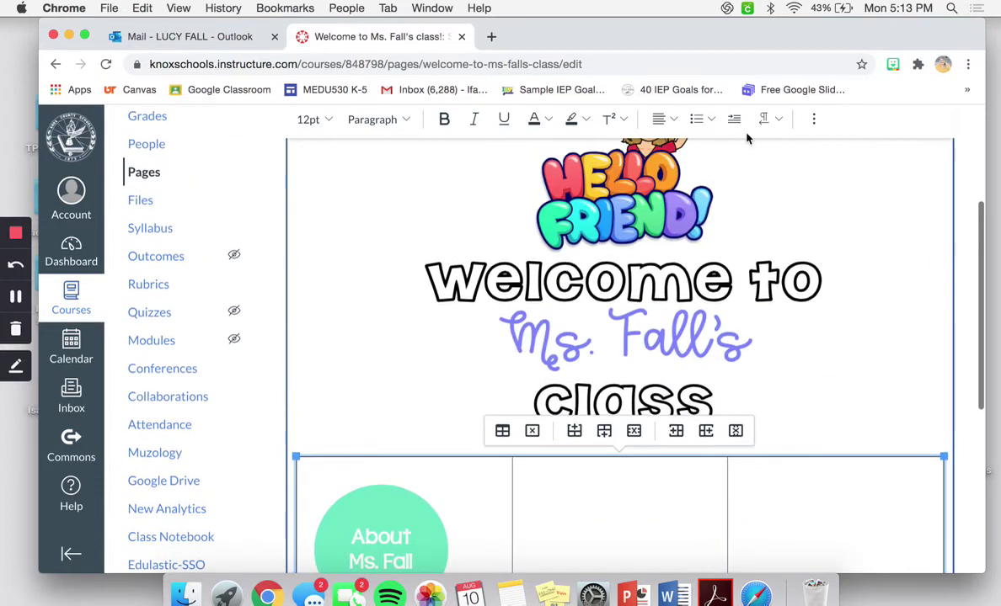
{"action": "left_click", "coordinate": [809, 122]}
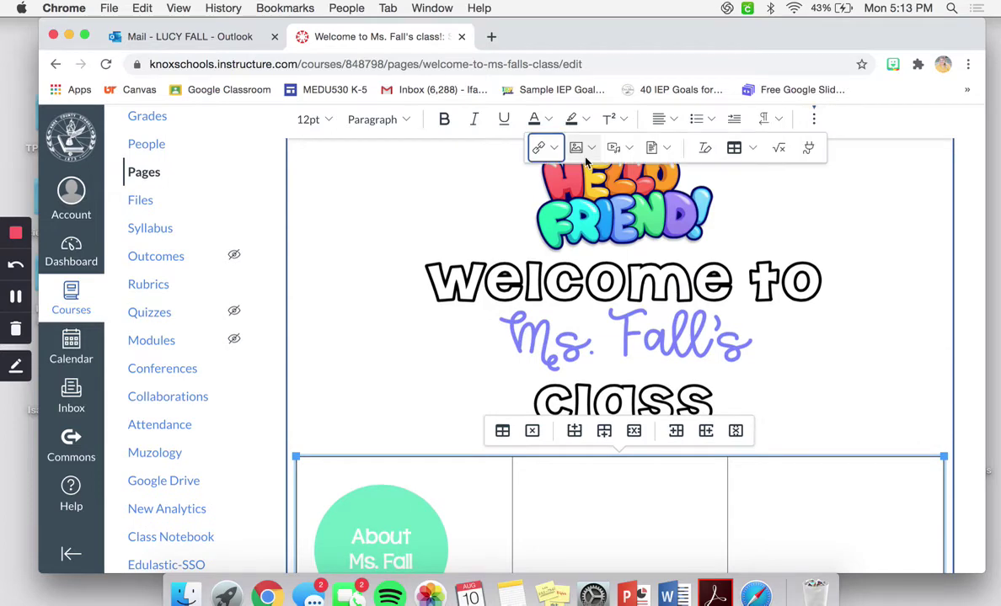
{"action": "left_click", "coordinate": [587, 153]}
{"action": "left_click", "coordinate": [596, 179]}
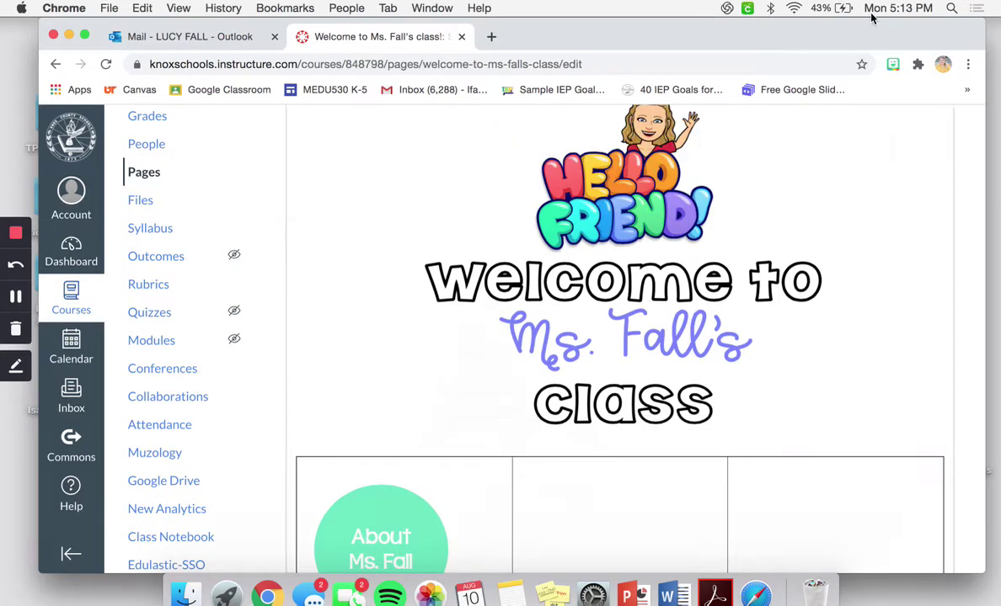
{"action": "left_click_drag", "start_coordinate": [876, 32], "coordinate": [602, 21]}
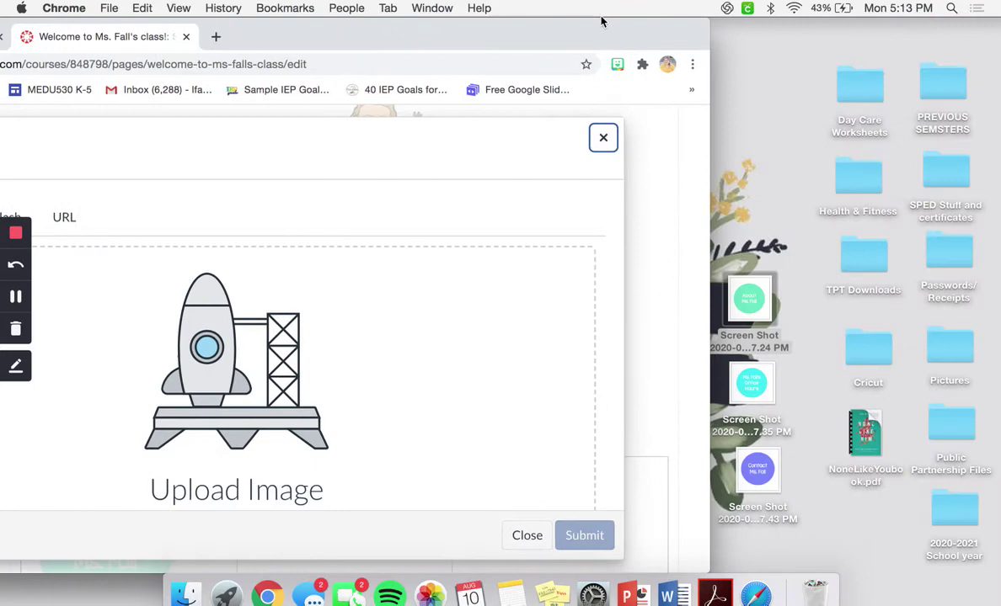
{"action": "left_click_drag", "start_coordinate": [744, 461], "coordinate": [423, 339]}
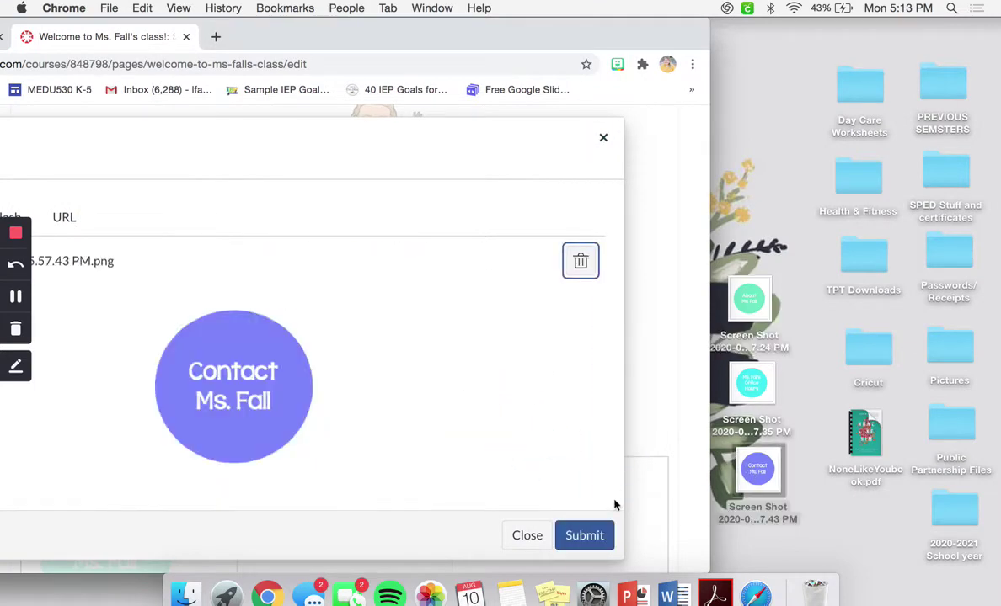
{"action": "left_click", "coordinate": [595, 536]}
{"action": "left_click_drag", "start_coordinate": [641, 32], "coordinate": [842, 31]}
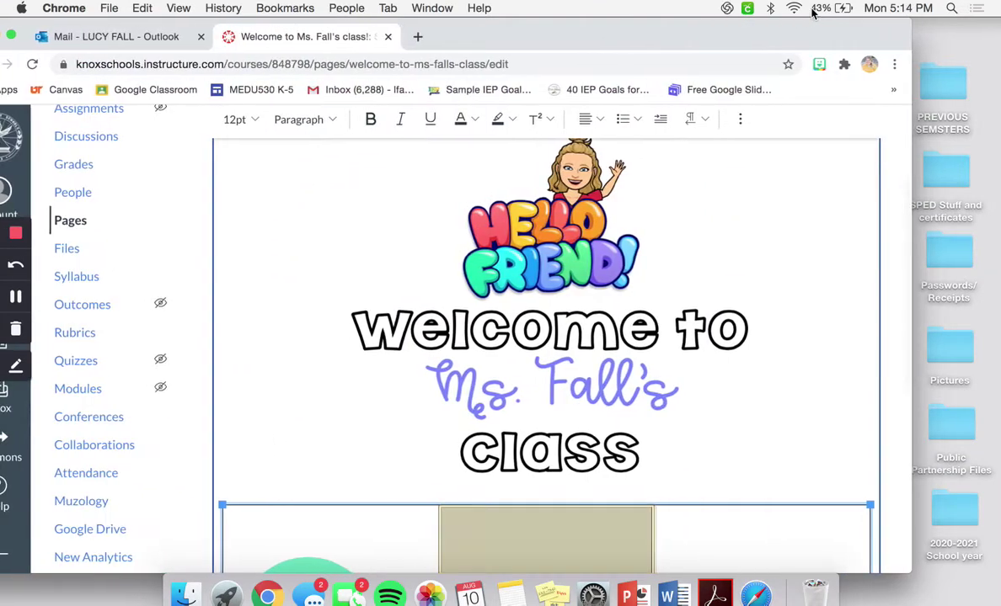
Shrink the Contact Ms. Fall image to fit its cell.
{"action": "scroll", "coordinate": [675, 309], "scroll_direction": "up", "scroll_amount": 1}
{"action": "scroll", "coordinate": [661, 337], "scroll_direction": "down", "scroll_amount": 4}
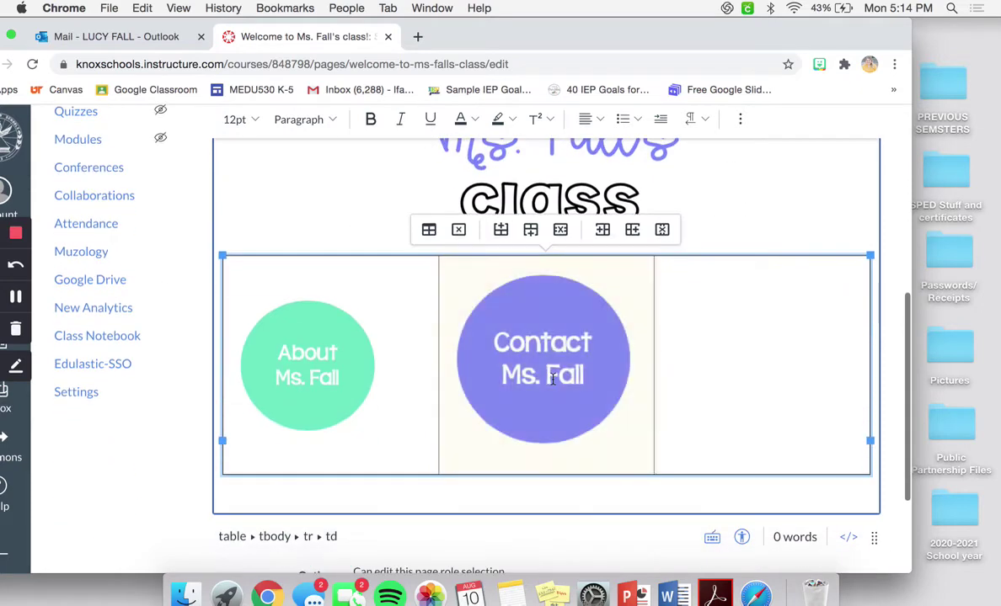
{"action": "left_click_drag", "start_coordinate": [653, 474], "coordinate": [613, 437]}
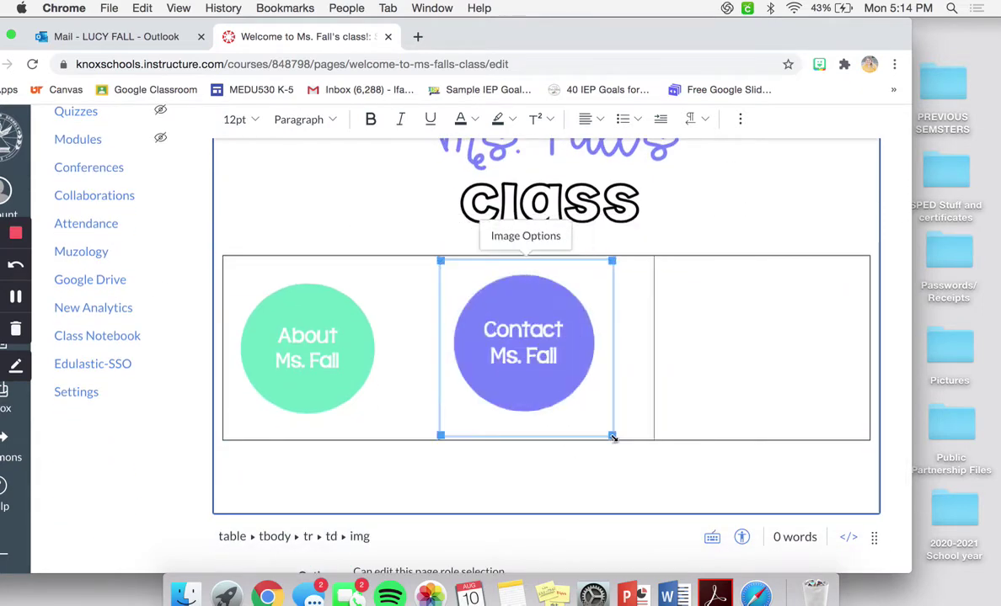
{"action": "left_click", "coordinate": [734, 346]}
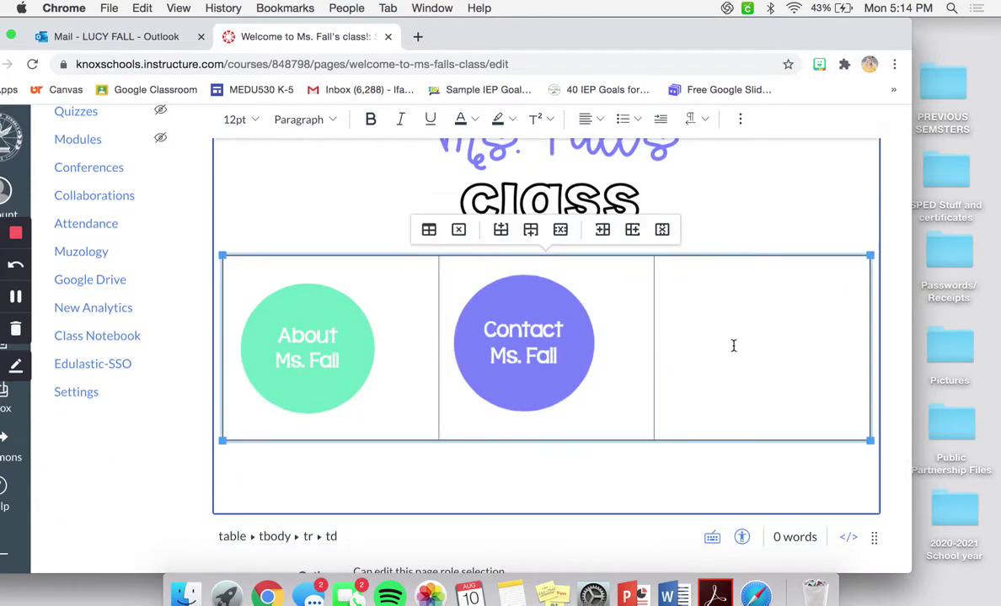
{"action": "scroll", "coordinate": [734, 346], "scroll_direction": "up", "scroll_amount": 4}
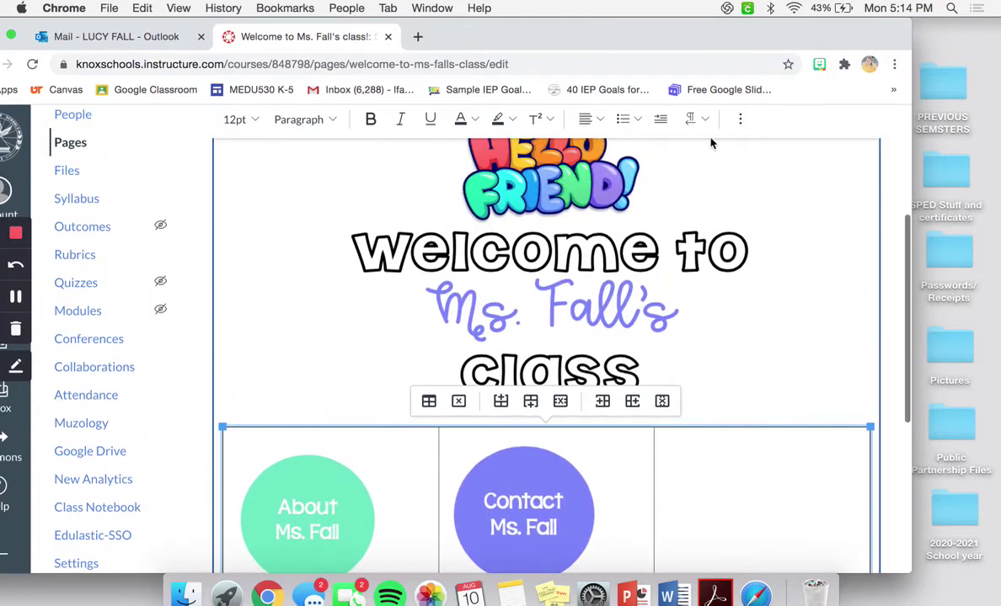
Upload the Ms. Fall's Office Hours screenshot from the desktop into the third table cell.
{"action": "left_click", "coordinate": [740, 121]}
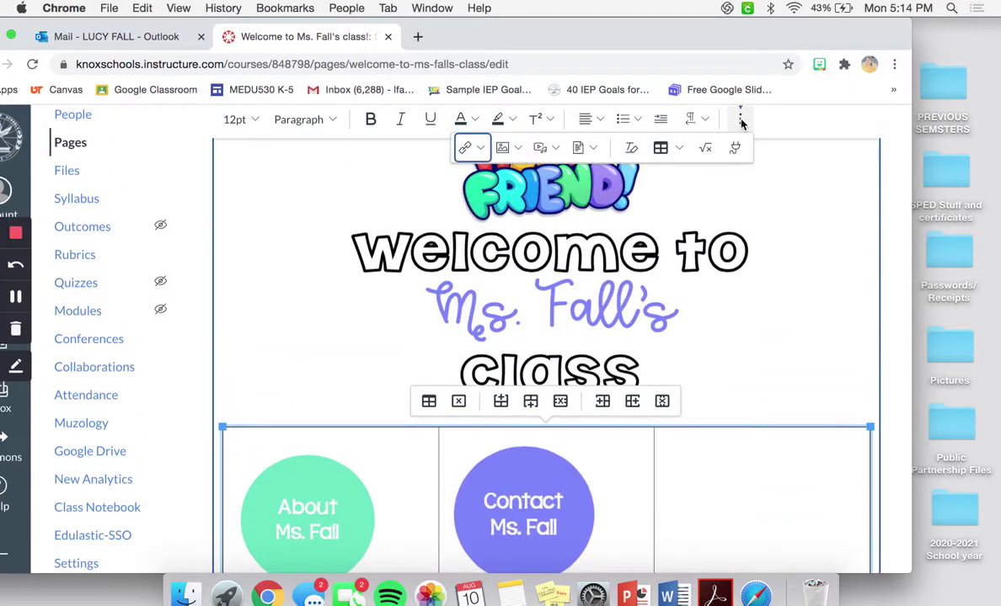
{"action": "left_click", "coordinate": [516, 148]}
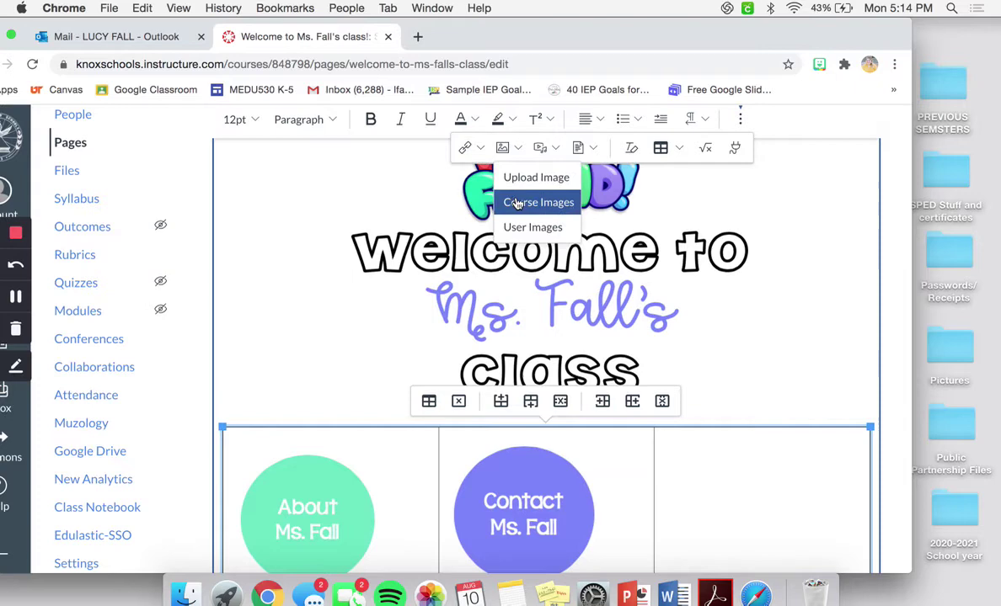
{"action": "left_click", "coordinate": [521, 178]}
{"action": "left_click_drag", "start_coordinate": [777, 27], "coordinate": [599, 31]}
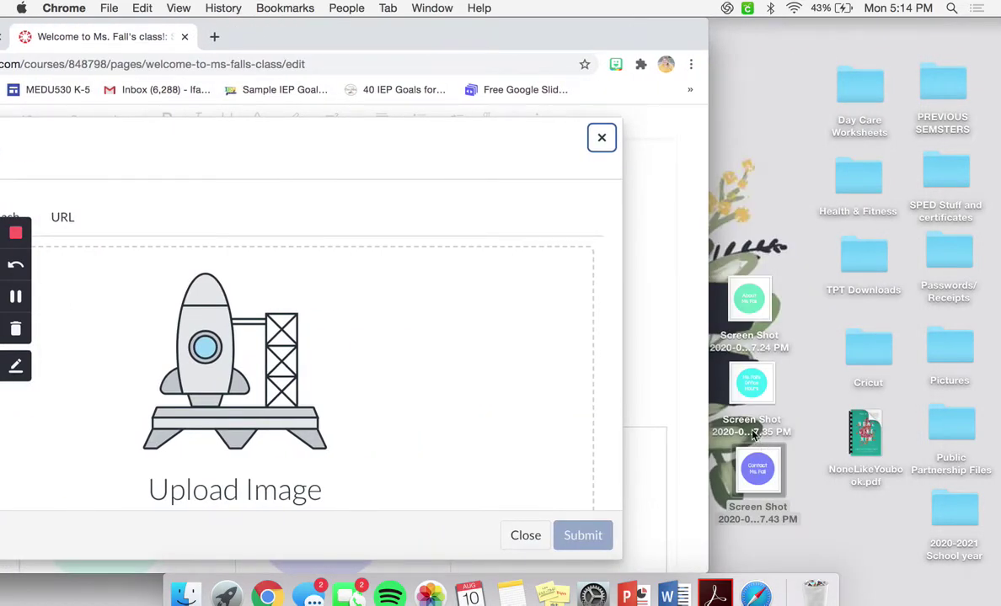
{"action": "left_click_drag", "start_coordinate": [752, 434], "coordinate": [450, 358]}
{"action": "left_click_drag", "start_coordinate": [522, 34], "coordinate": [733, 30]}
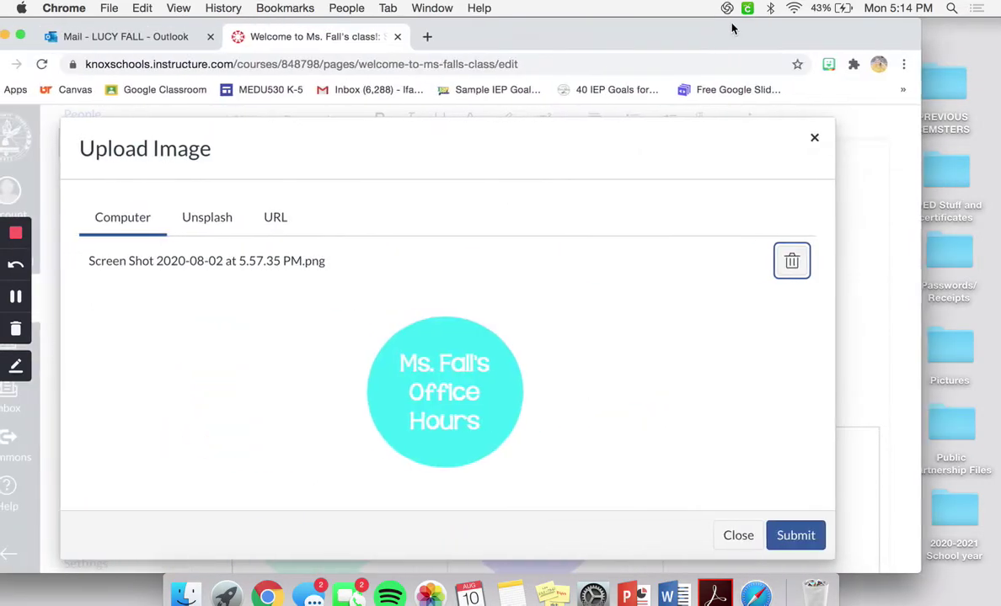
{"action": "left_click", "coordinate": [795, 538]}
{"action": "scroll", "coordinate": [753, 419], "scroll_direction": "up", "scroll_amount": 2}
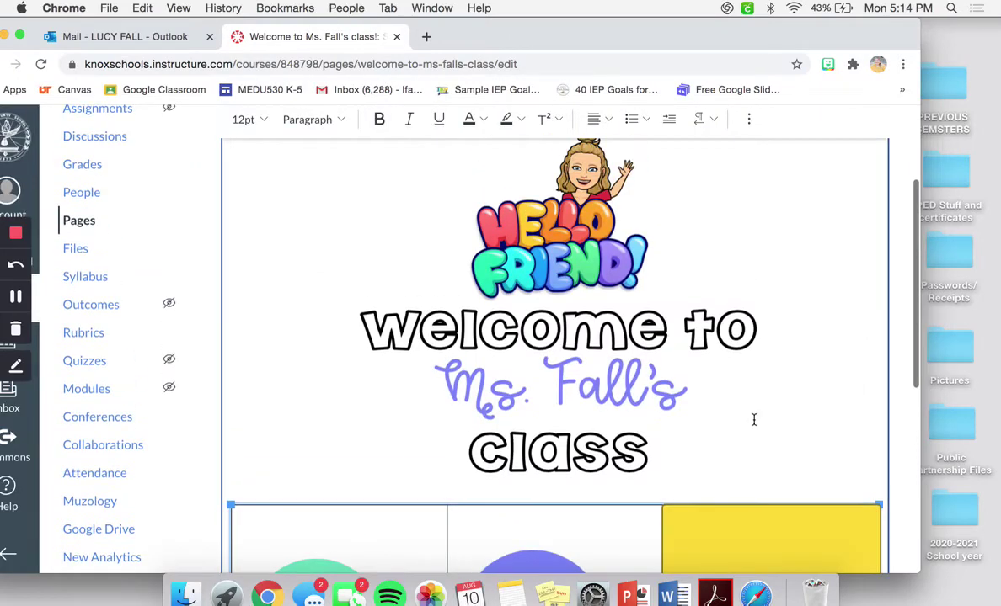
{"action": "scroll", "coordinate": [744, 429], "scroll_direction": "up", "scroll_amount": 5}
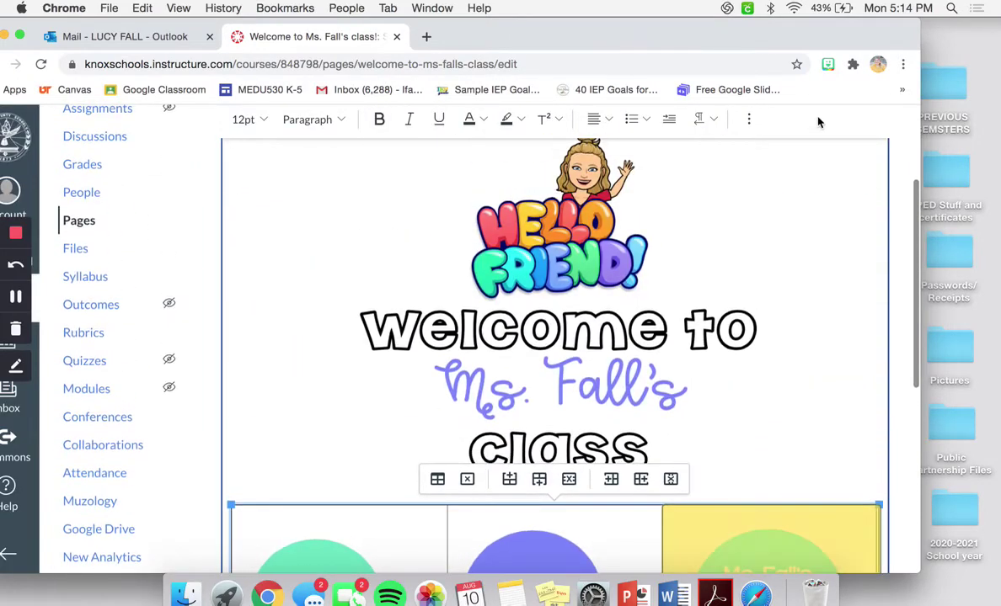
{"action": "scroll", "coordinate": [753, 415], "scroll_direction": "down", "scroll_amount": 5}
Shrink the Office Hours circle image to match the size of the other two buttons.
{"action": "left_click", "coordinate": [861, 313]}
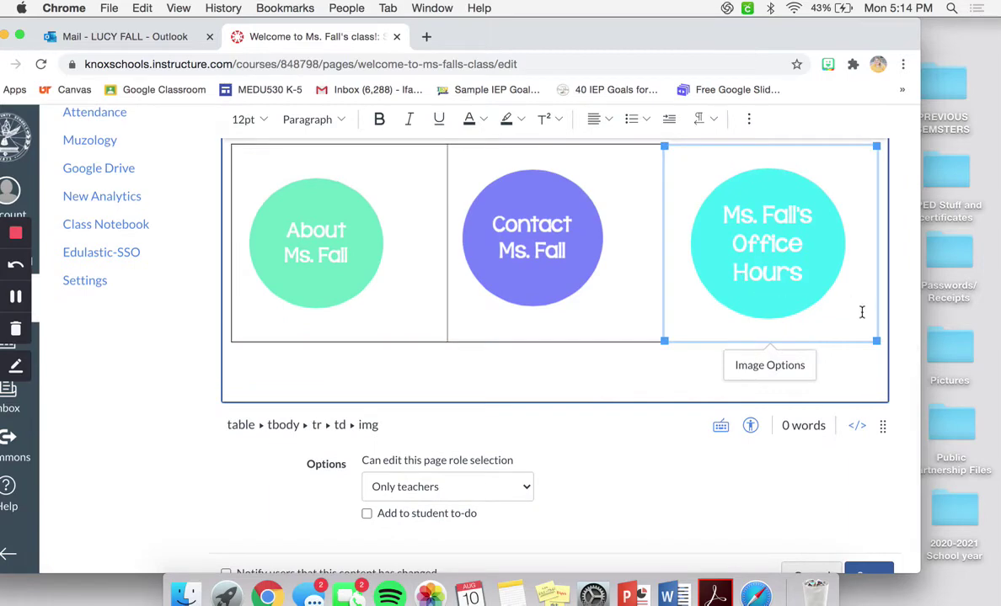
{"action": "left_click_drag", "start_coordinate": [875, 341], "coordinate": [844, 320]}
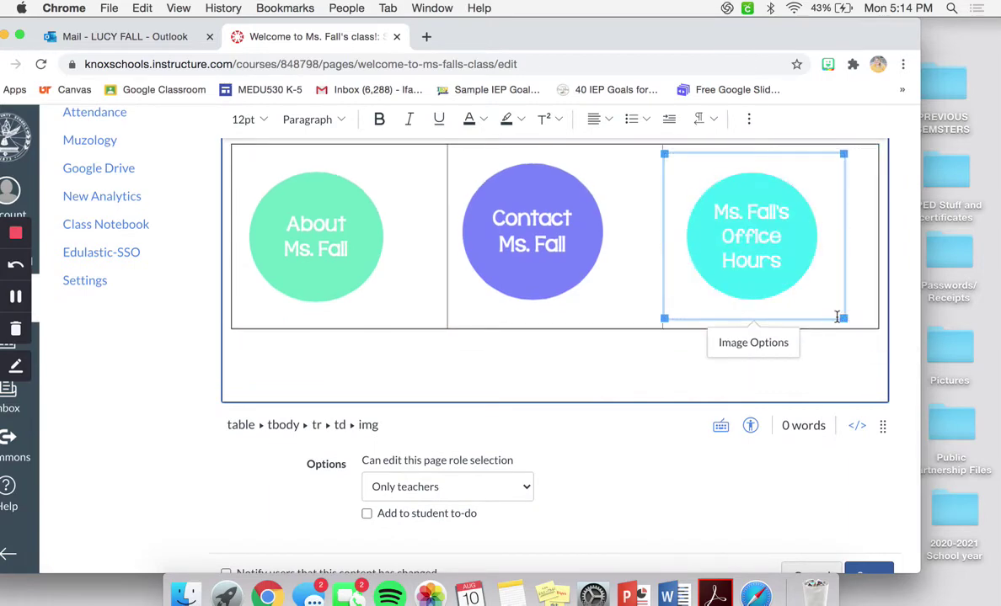
{"action": "left_click", "coordinate": [594, 387]}
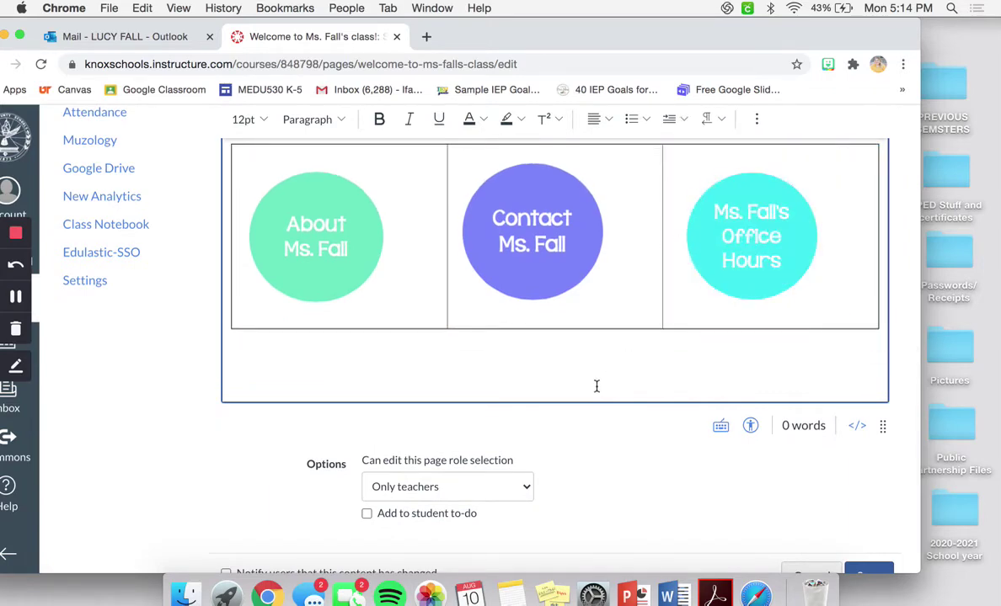
{"action": "scroll", "coordinate": [594, 386], "scroll_direction": "up", "scroll_amount": 3}
{"action": "scroll", "coordinate": [594, 387], "scroll_direction": "down", "scroll_amount": 3}
{"action": "scroll", "coordinate": [596, 388], "scroll_direction": "up", "scroll_amount": 5}
{"action": "scroll", "coordinate": [595, 385], "scroll_direction": "down", "scroll_amount": 5}
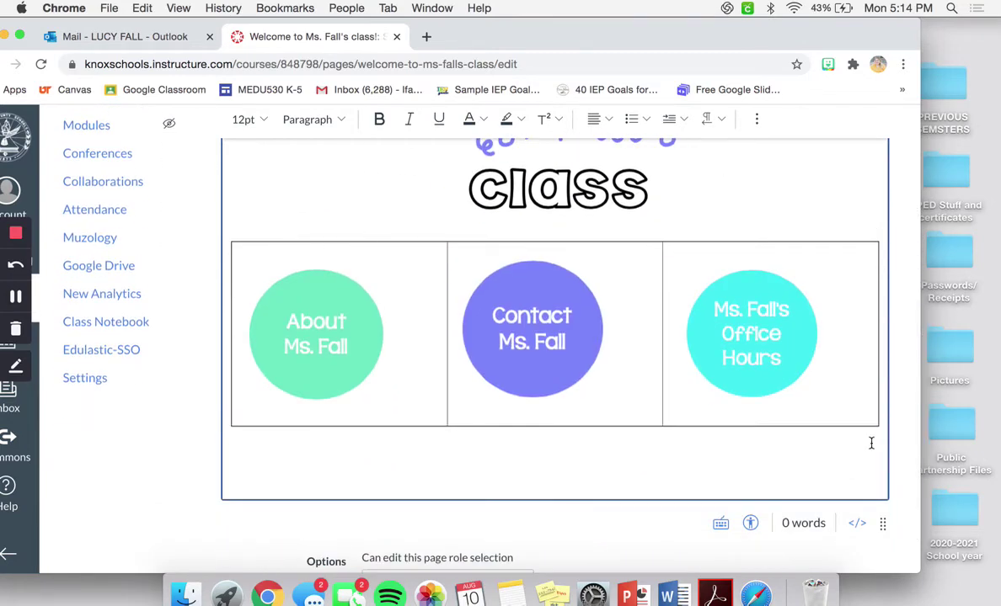
{"action": "scroll", "coordinate": [801, 430], "scroll_direction": "down", "scroll_amount": 4}
{"action": "right_click", "coordinate": [863, 531]}
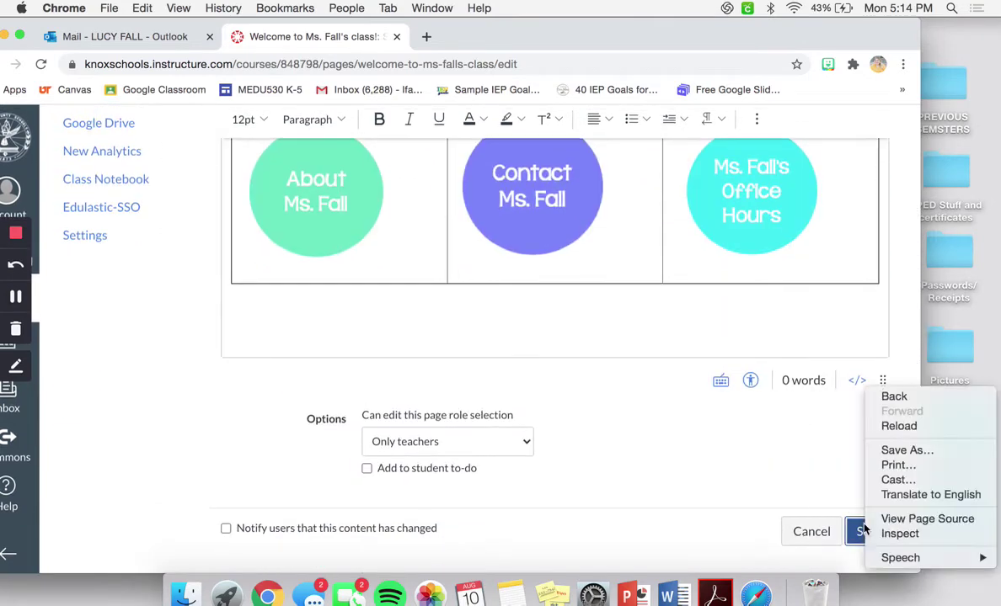
Save the edited welcome page and review the three circle buttons below the banner.
{"action": "left_click", "coordinate": [851, 516]}
{"action": "left_click", "coordinate": [868, 530]}
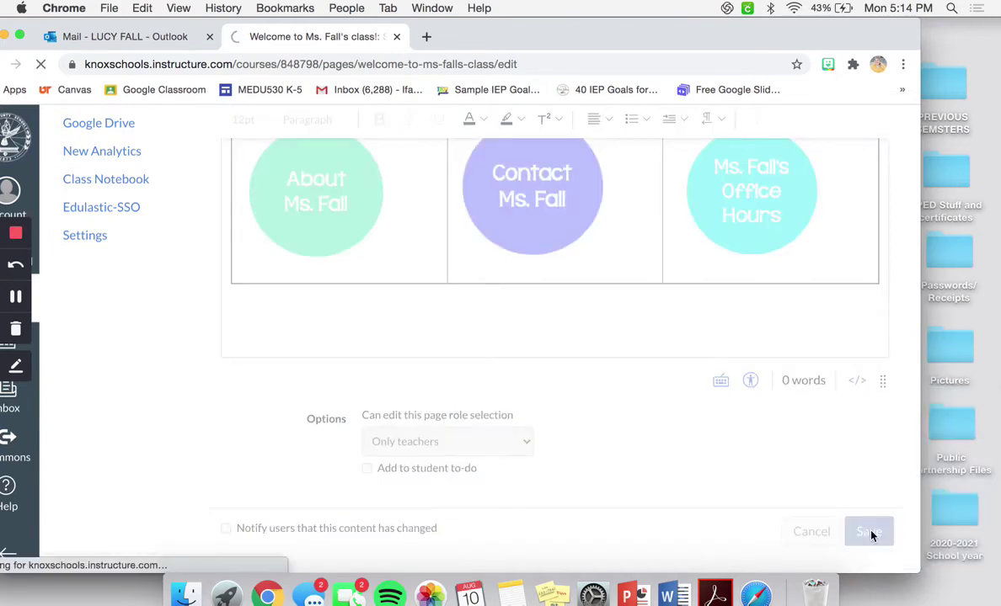
{"action": "scroll", "coordinate": [667, 280], "scroll_direction": "down", "scroll_amount": 5}
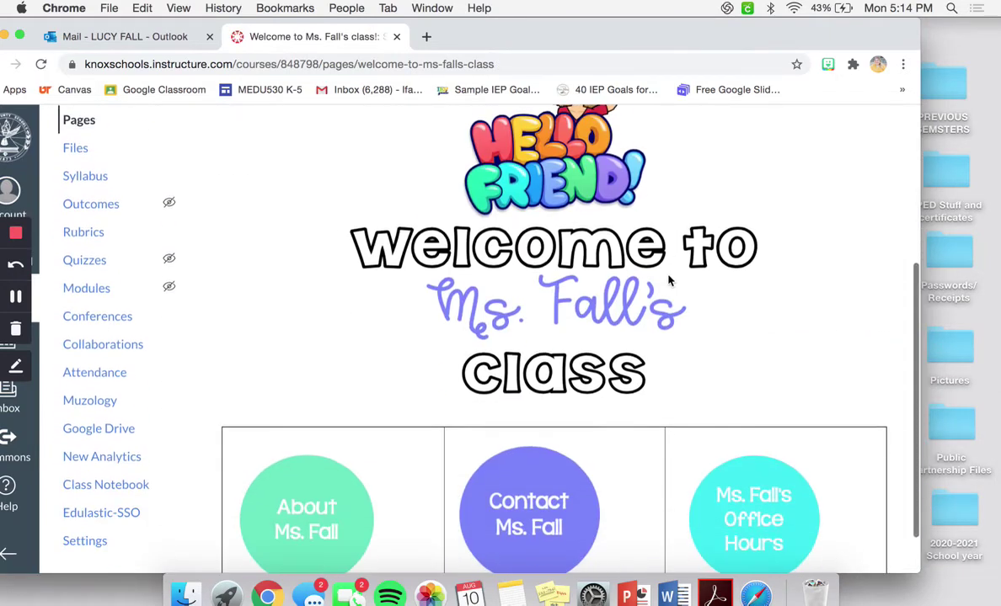
{"action": "scroll", "coordinate": [669, 279], "scroll_direction": "down", "scroll_amount": 3}
{"action": "scroll", "coordinate": [668, 282], "scroll_direction": "up", "scroll_amount": 3}
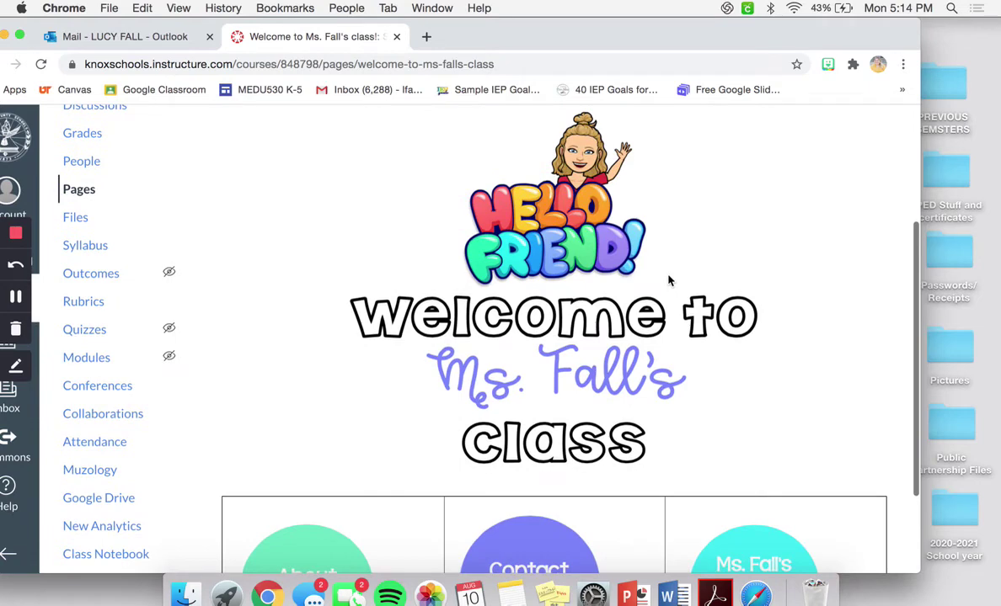
{"action": "scroll", "coordinate": [716, 320], "scroll_direction": "down", "scroll_amount": 3}
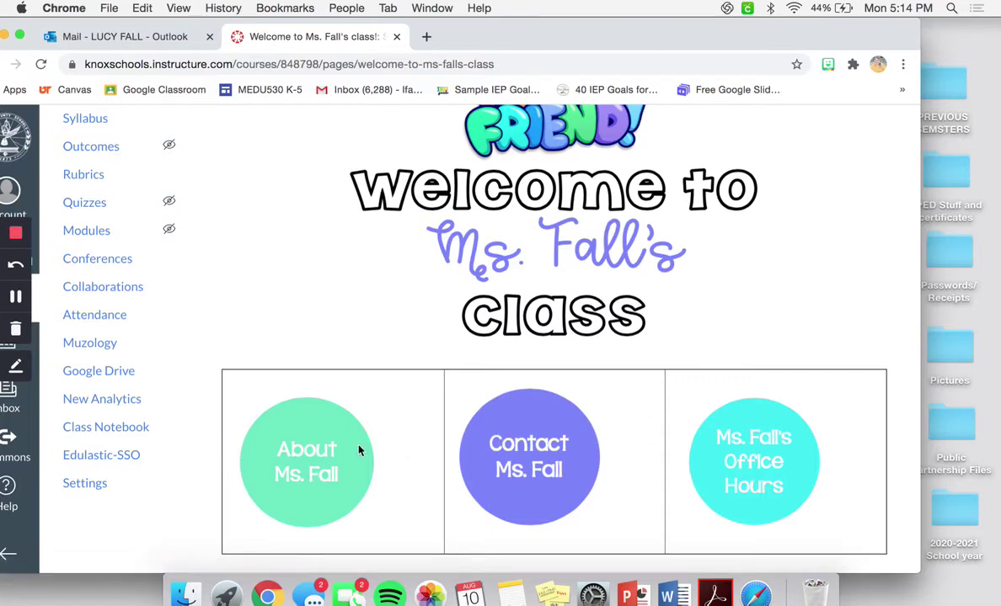
{"action": "scroll", "coordinate": [509, 440], "scroll_direction": "up", "scroll_amount": 5}
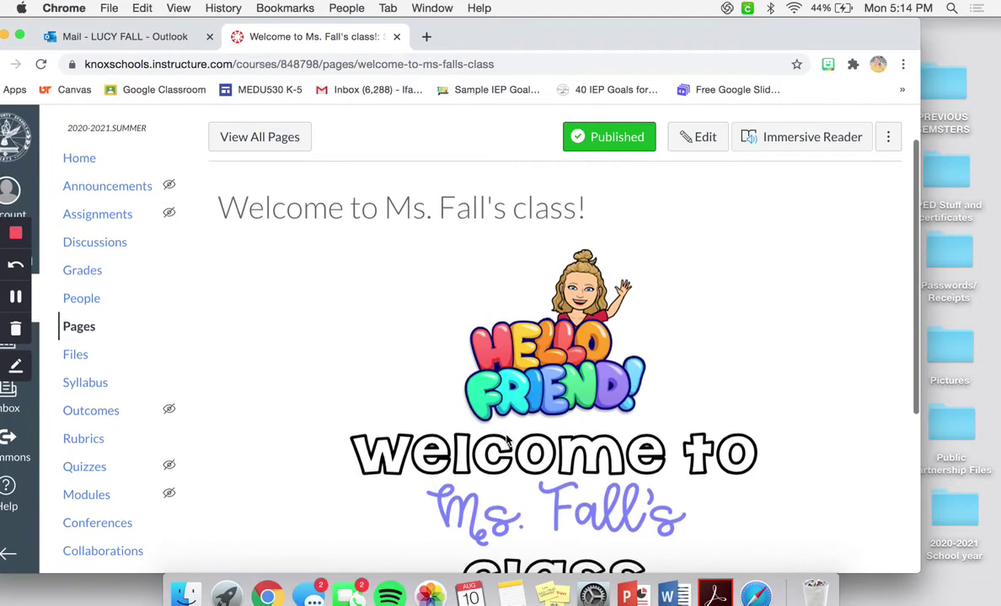
Reopen the welcome page for editing and open the Table menu for the circle-button table.
{"action": "left_click", "coordinate": [707, 139]}
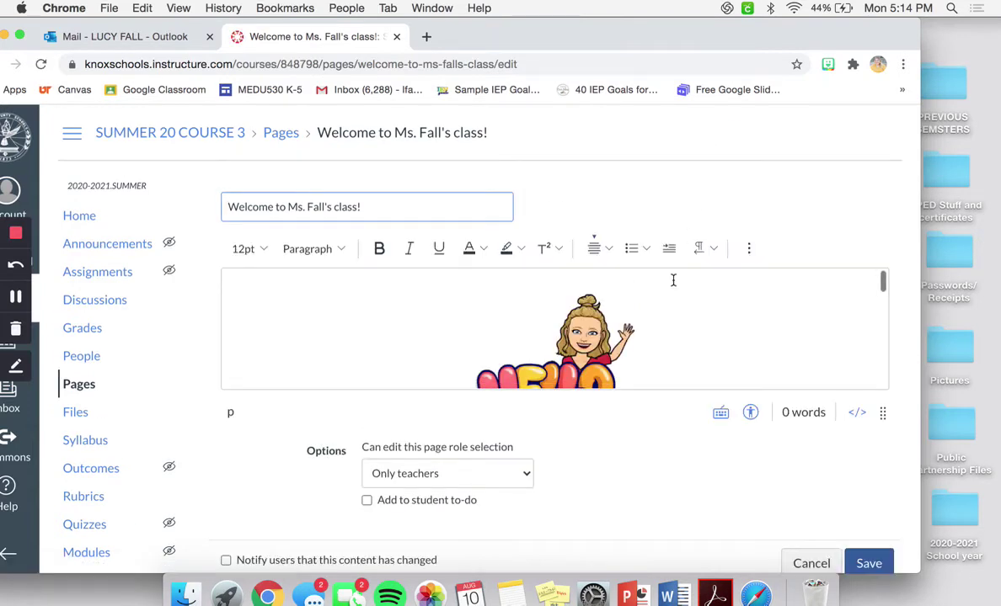
{"action": "scroll", "coordinate": [672, 282], "scroll_direction": "down", "scroll_amount": 4}
{"action": "scroll", "coordinate": [672, 281], "scroll_direction": "down", "scroll_amount": 5}
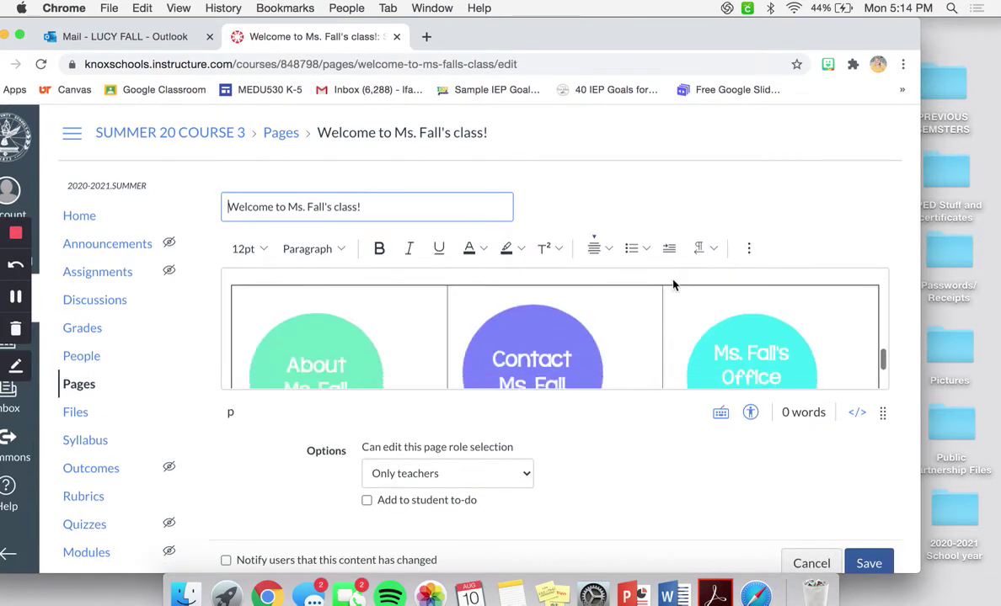
{"action": "left_click", "coordinate": [630, 291]}
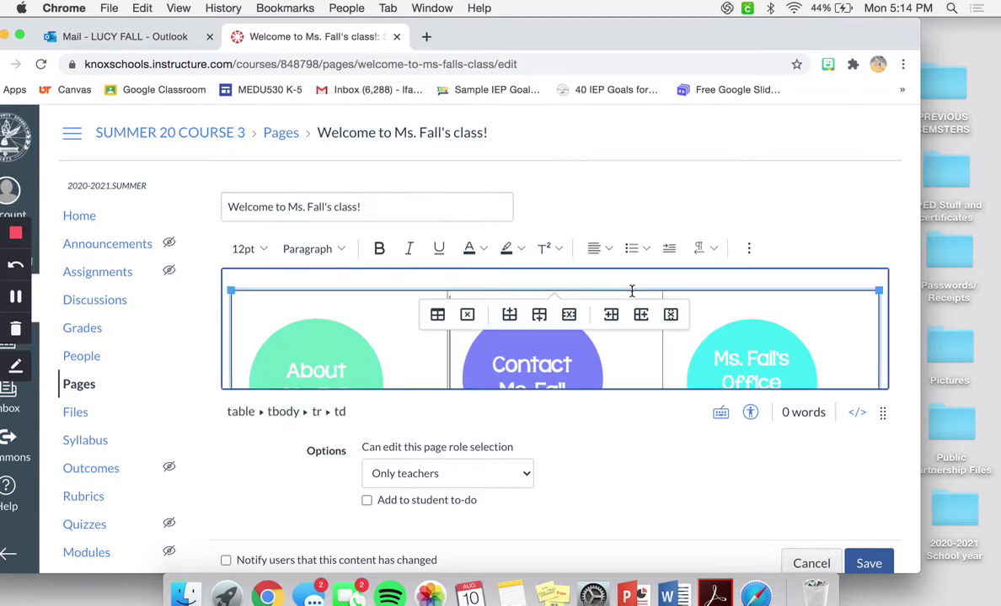
{"action": "left_click", "coordinate": [749, 249]}
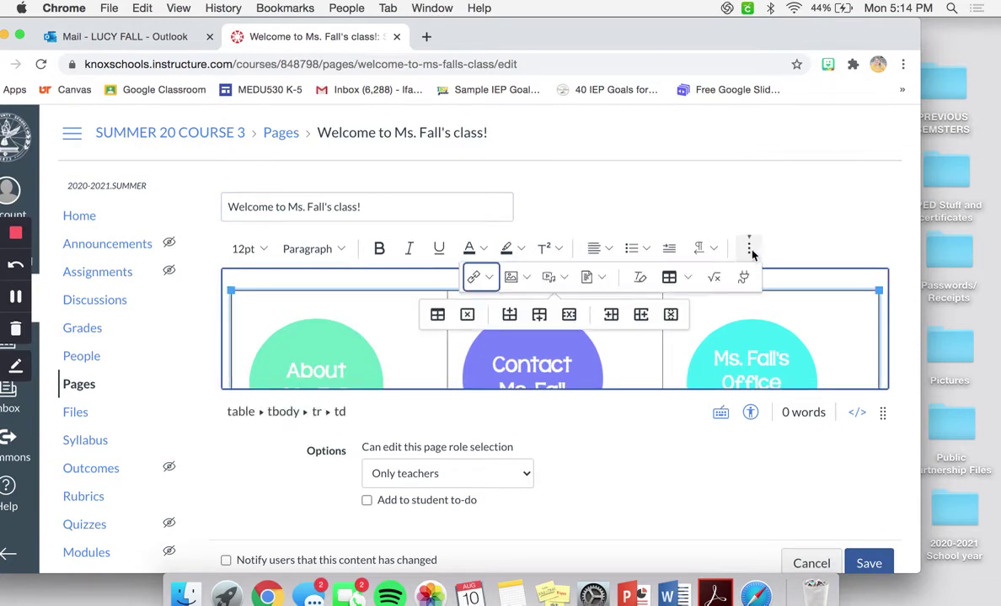
{"action": "left_click", "coordinate": [674, 284]}
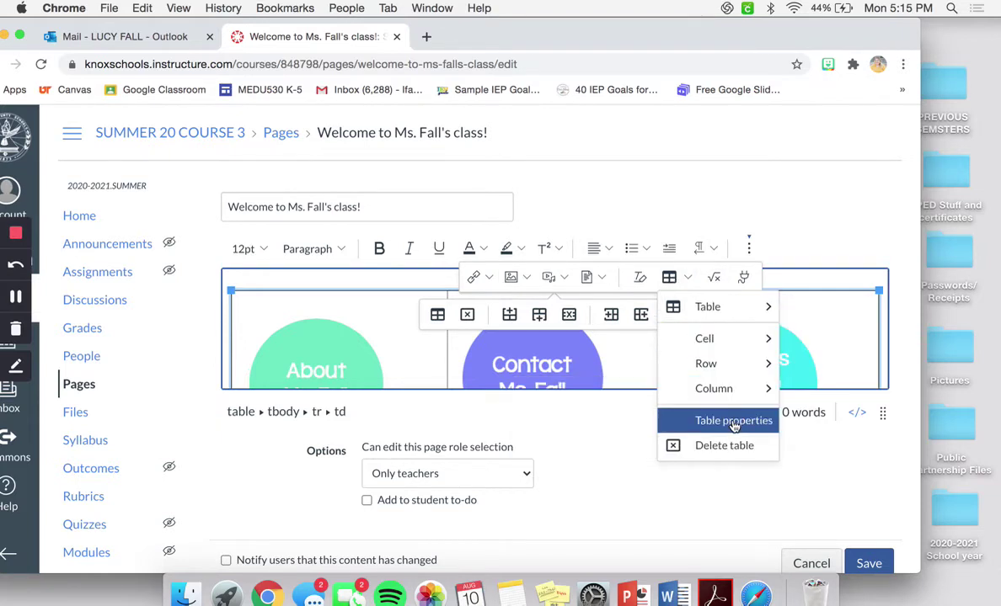
In Table properties, set alignment to Center and border style to Hidden.
{"action": "left_click", "coordinate": [686, 420]}
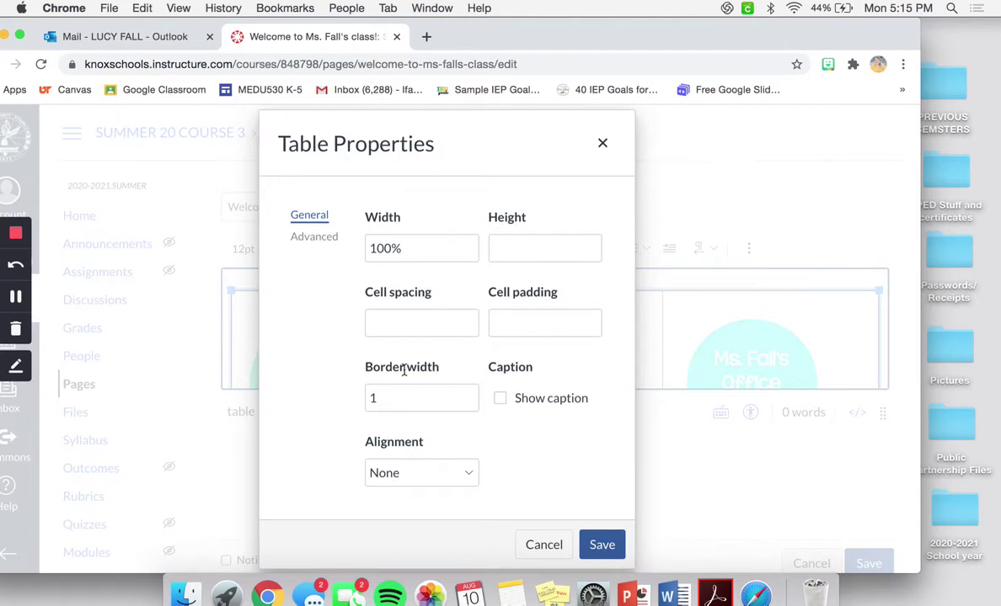
{"action": "left_click", "coordinate": [395, 486]}
{"action": "left_click", "coordinate": [395, 510]}
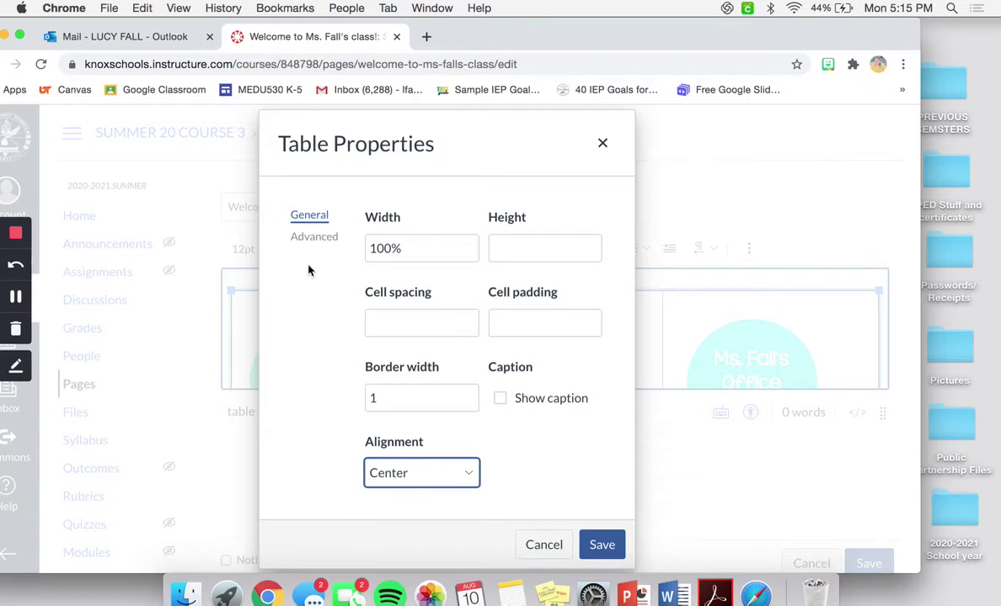
{"action": "left_click", "coordinate": [313, 237]}
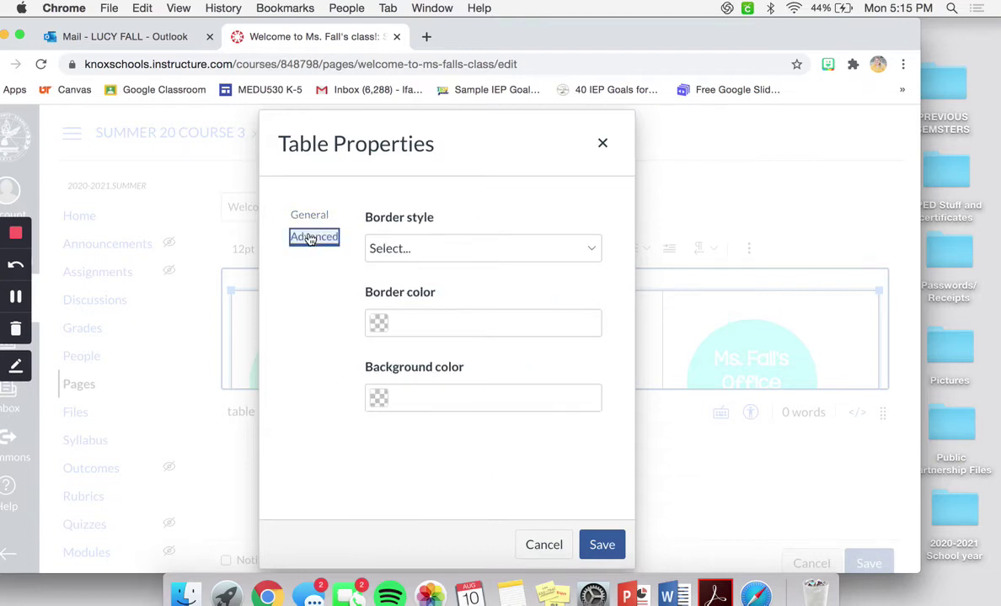
{"action": "left_click", "coordinate": [436, 250]}
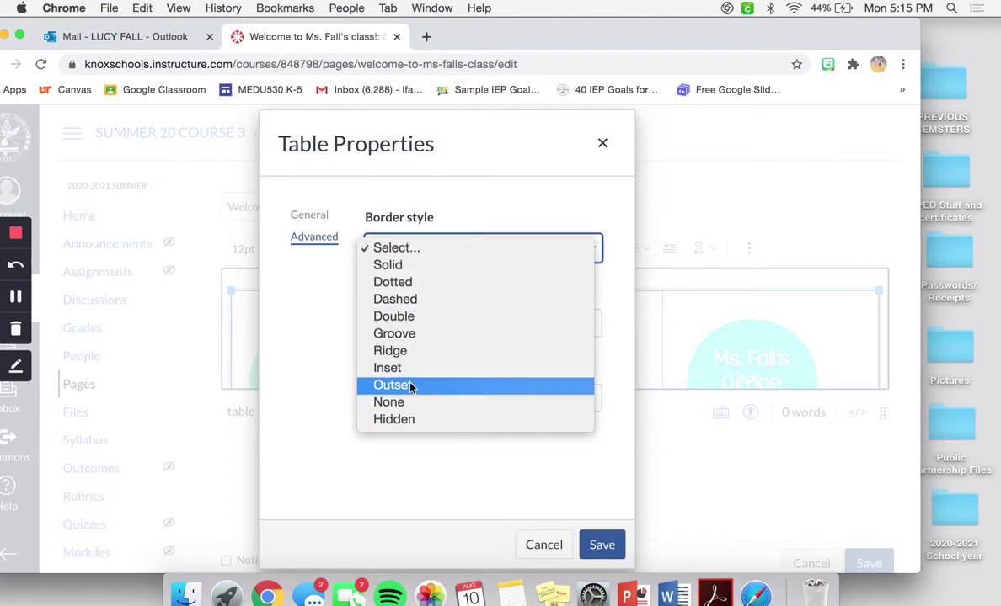
{"action": "left_click", "coordinate": [409, 418]}
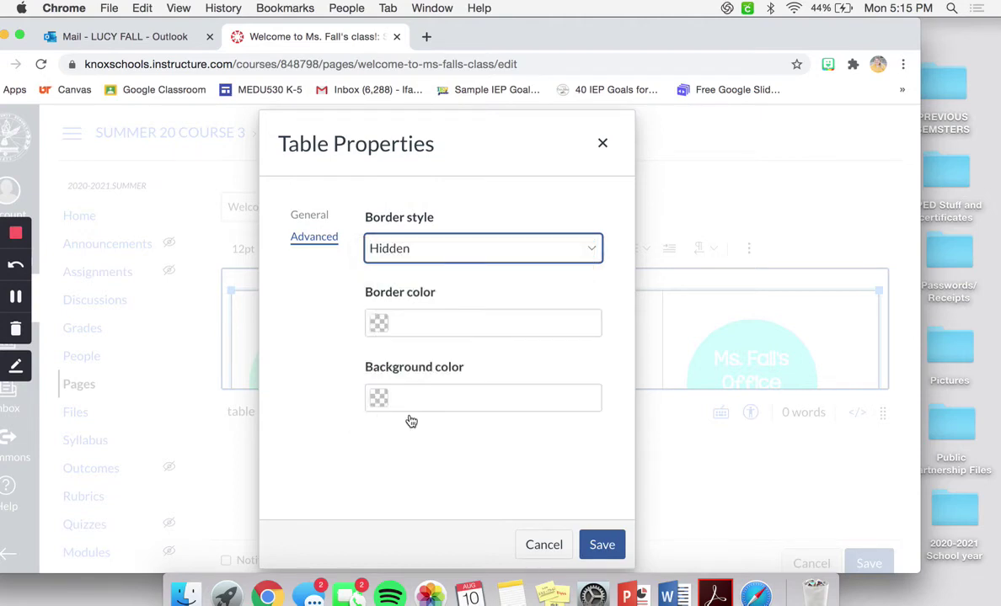
{"action": "left_click", "coordinate": [601, 545]}
{"action": "scroll", "coordinate": [589, 522], "scroll_direction": "down", "scroll_amount": 5}
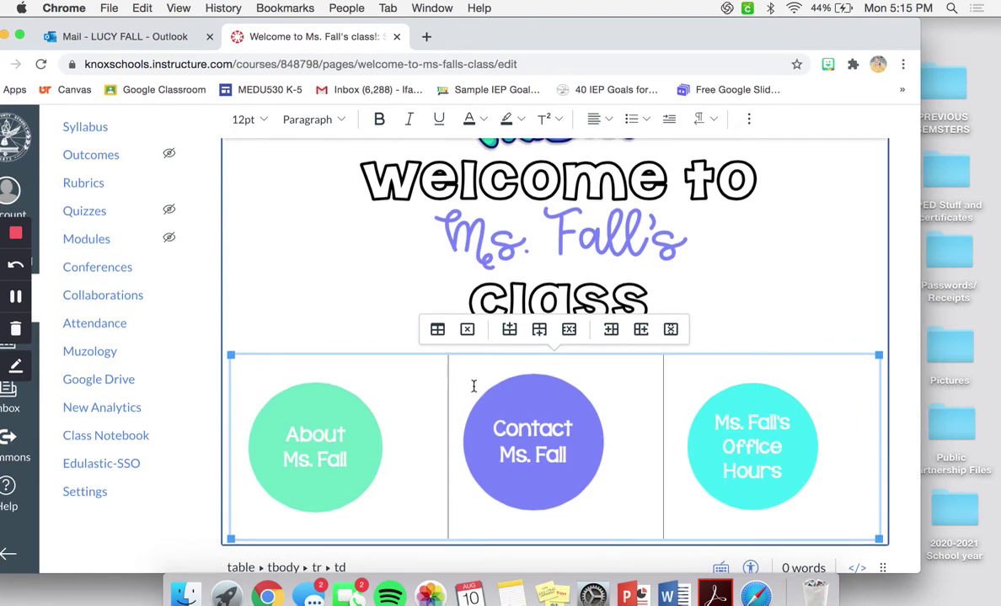
Set the current cell's border style to Hidden through Cell properties.
{"action": "scroll", "coordinate": [442, 380], "scroll_direction": "up", "scroll_amount": 5}
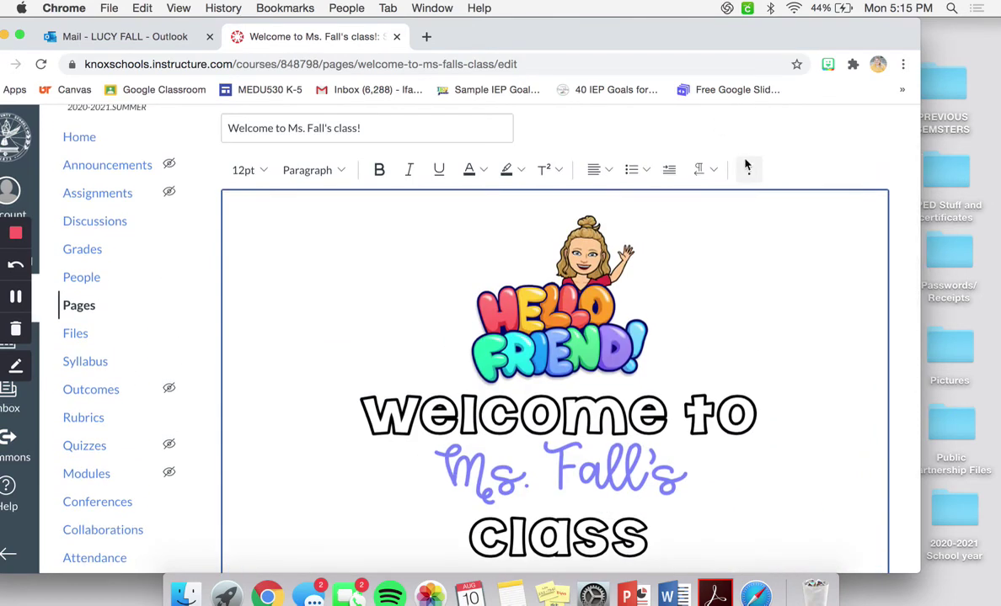
{"action": "left_click", "coordinate": [748, 169]}
{"action": "left_click", "coordinate": [687, 199]}
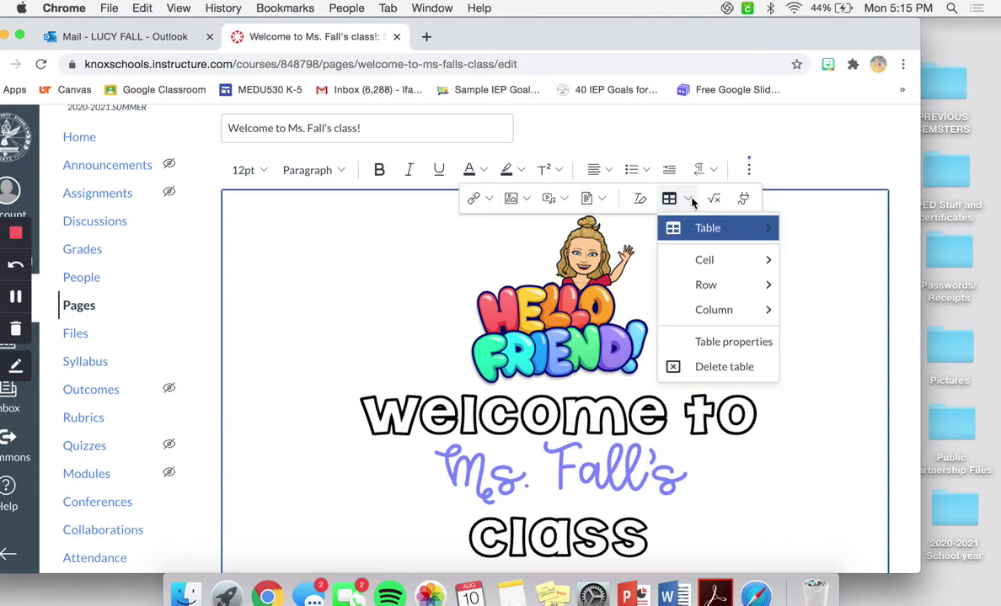
{"action": "mouse_move", "coordinate": [703, 259]}
{"action": "left_click", "coordinate": [808, 274]}
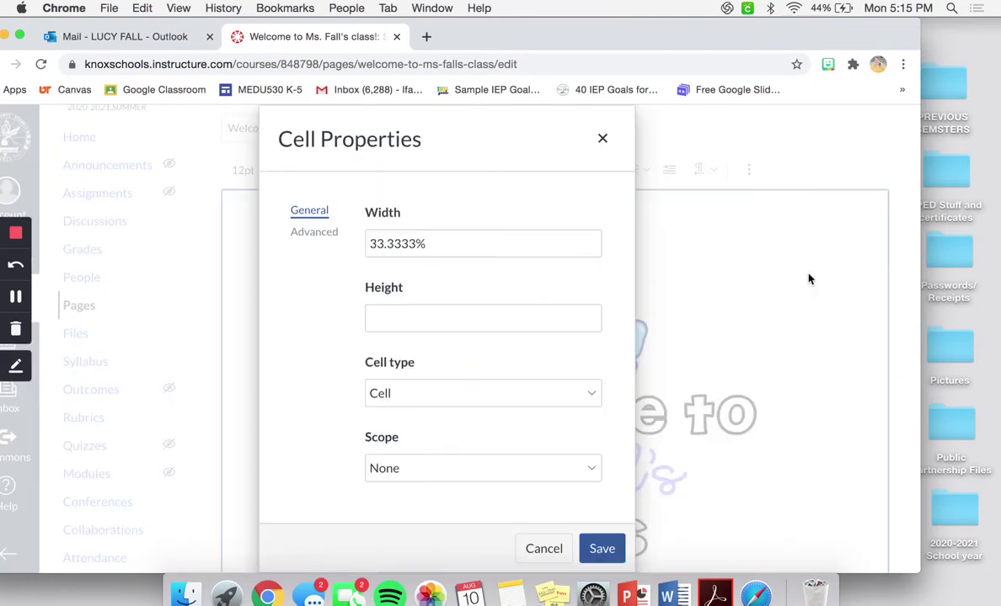
{"action": "left_click", "coordinate": [295, 232]}
{"action": "left_click", "coordinate": [429, 318]}
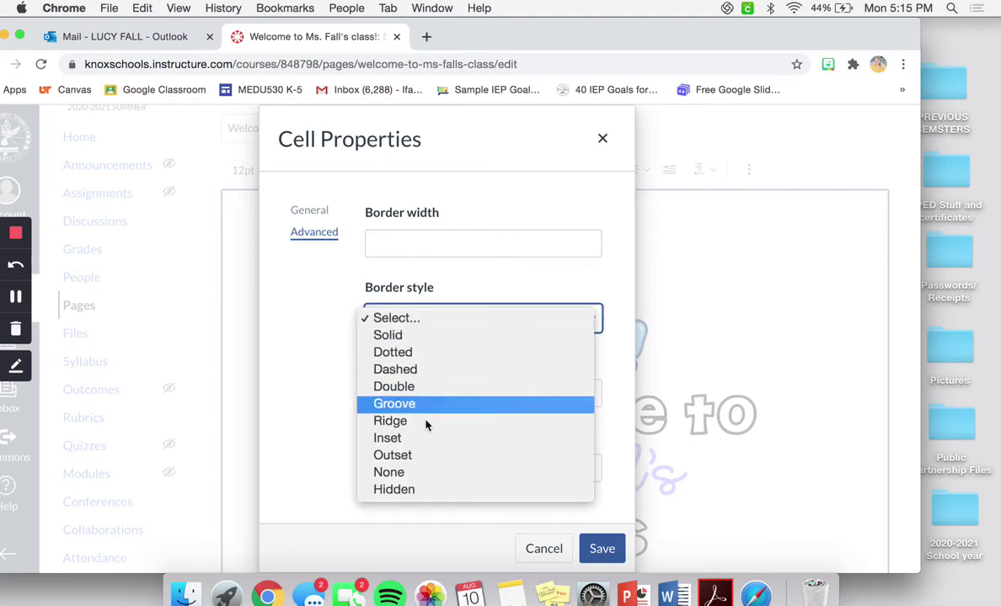
{"action": "left_click", "coordinate": [418, 491]}
{"action": "left_click", "coordinate": [611, 546]}
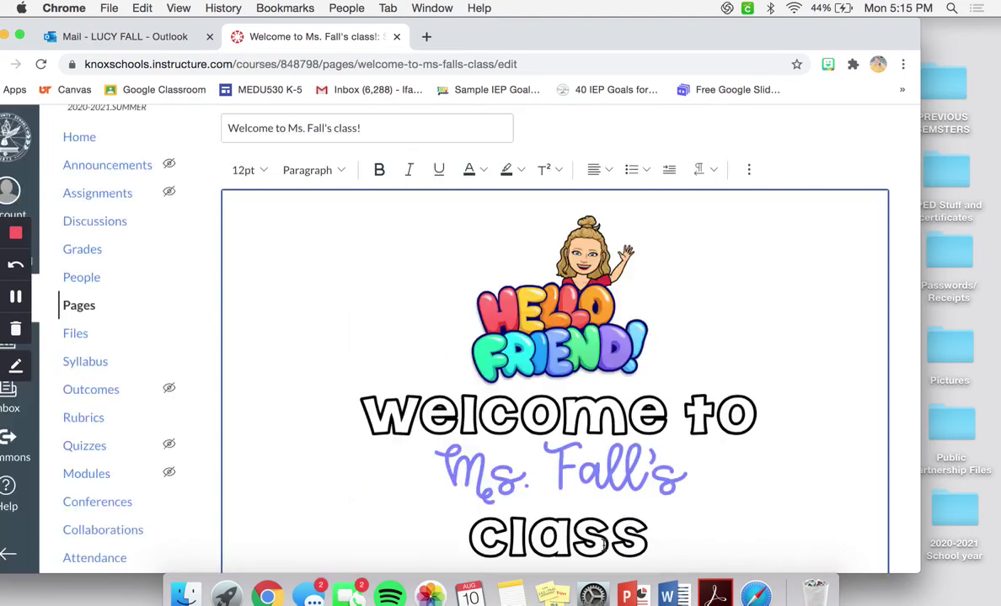
{"action": "scroll", "coordinate": [603, 548], "scroll_direction": "down", "scroll_amount": 5}
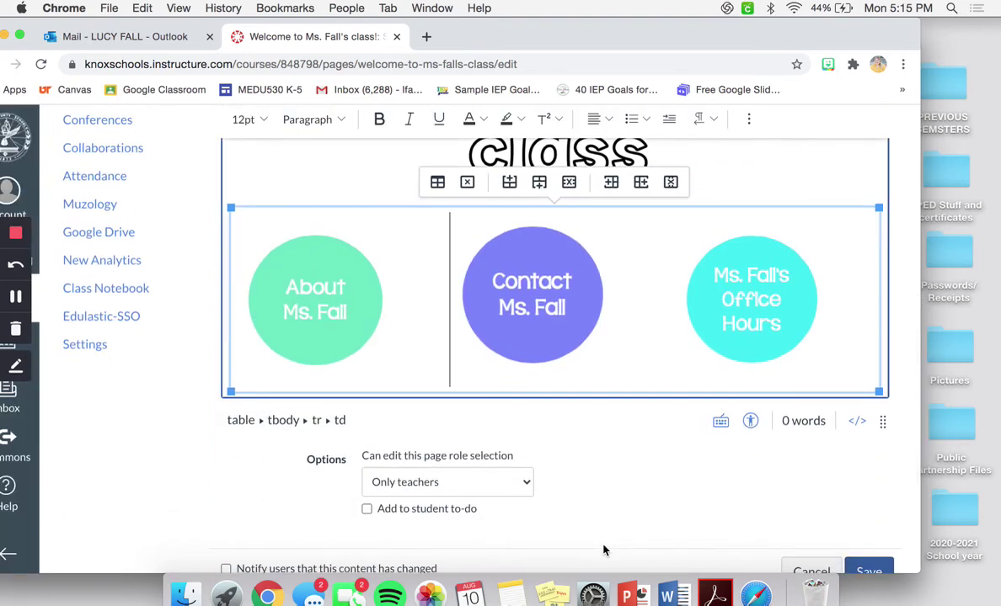
{"action": "scroll", "coordinate": [603, 548], "scroll_direction": "up", "scroll_amount": 1}
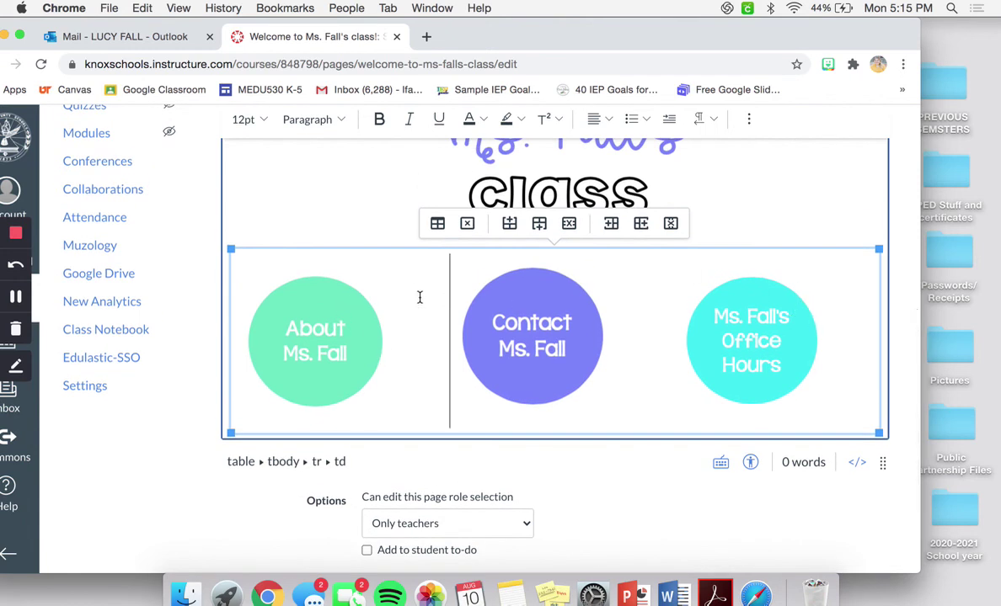
{"action": "scroll", "coordinate": [786, 315], "scroll_direction": "down", "scroll_amount": 2}
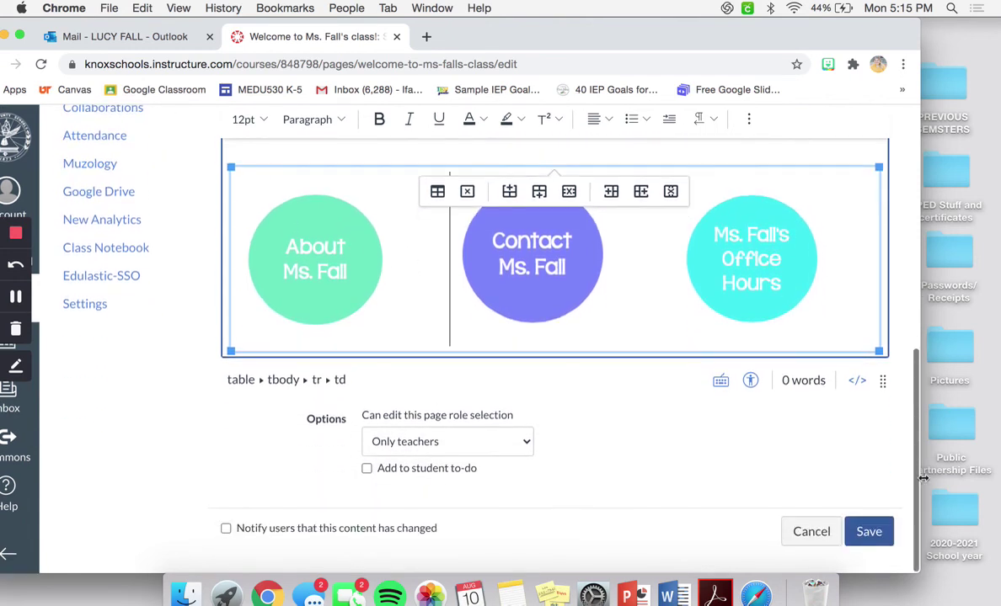
Save the welcome page and check that the Hello Friend banner sits above three borderless circle buttons.
{"action": "left_click", "coordinate": [870, 531]}
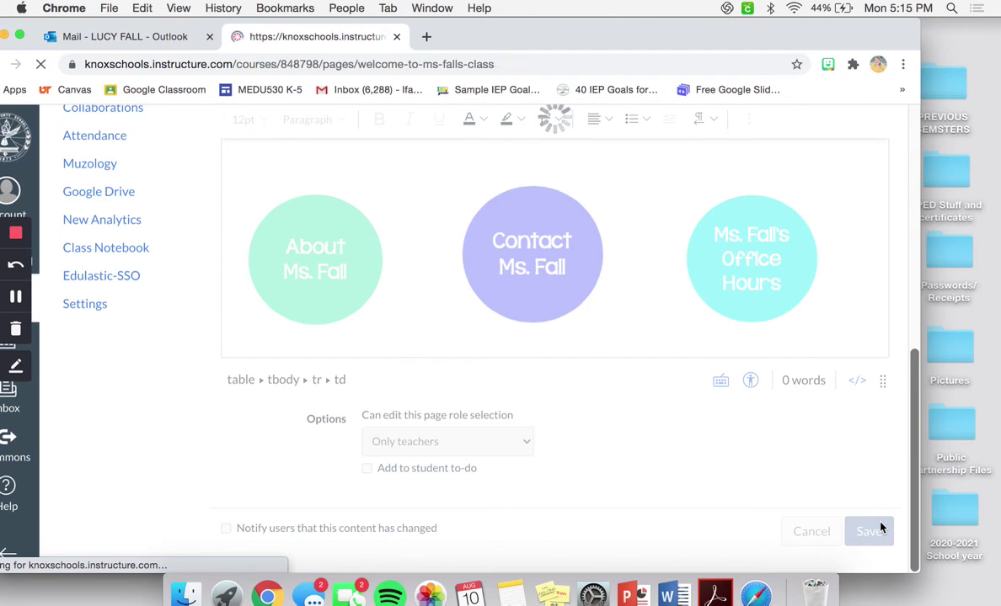
{"action": "scroll", "coordinate": [881, 528], "scroll_direction": "down", "scroll_amount": 5}
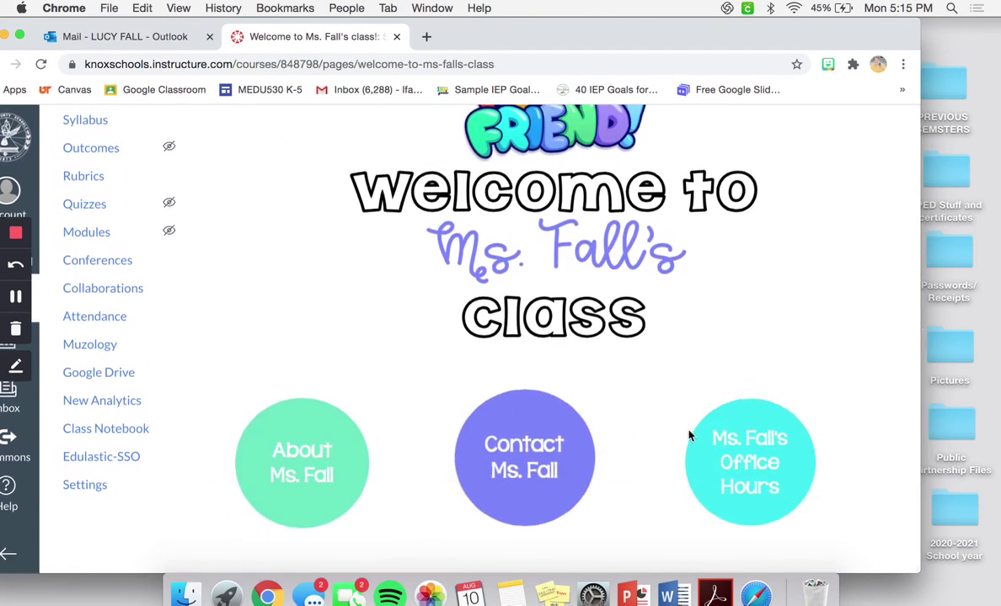
{"action": "scroll", "coordinate": [688, 435], "scroll_direction": "up", "scroll_amount": 3}
{"action": "scroll", "coordinate": [689, 436], "scroll_direction": "down", "scroll_amount": 3}
{"action": "scroll", "coordinate": [326, 411], "scroll_direction": "up", "scroll_amount": 3}
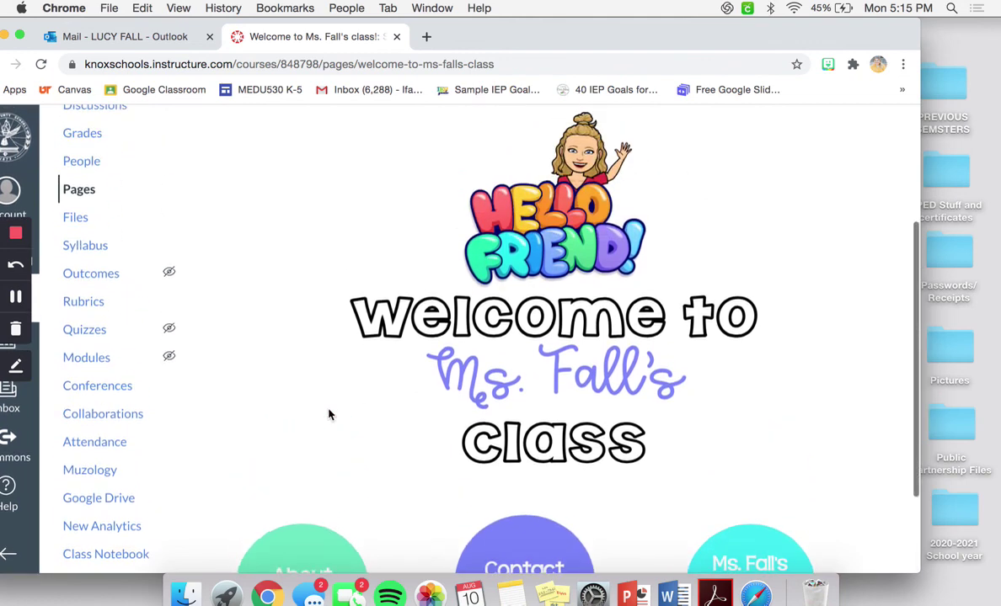
{"action": "scroll", "coordinate": [329, 414], "scroll_direction": "up", "scroll_amount": 3}
{"action": "scroll", "coordinate": [329, 414], "scroll_direction": "down", "scroll_amount": 5}
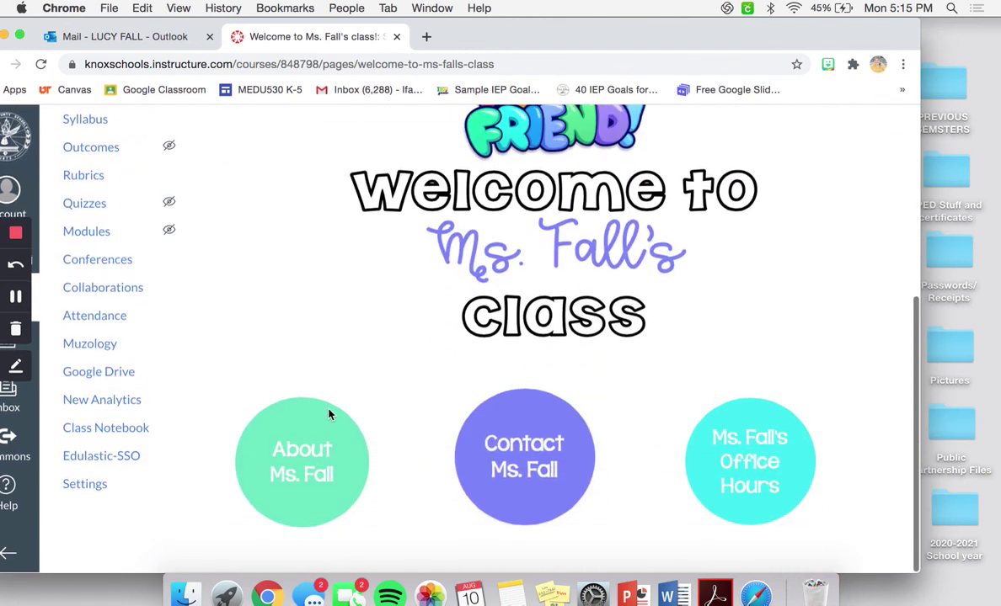